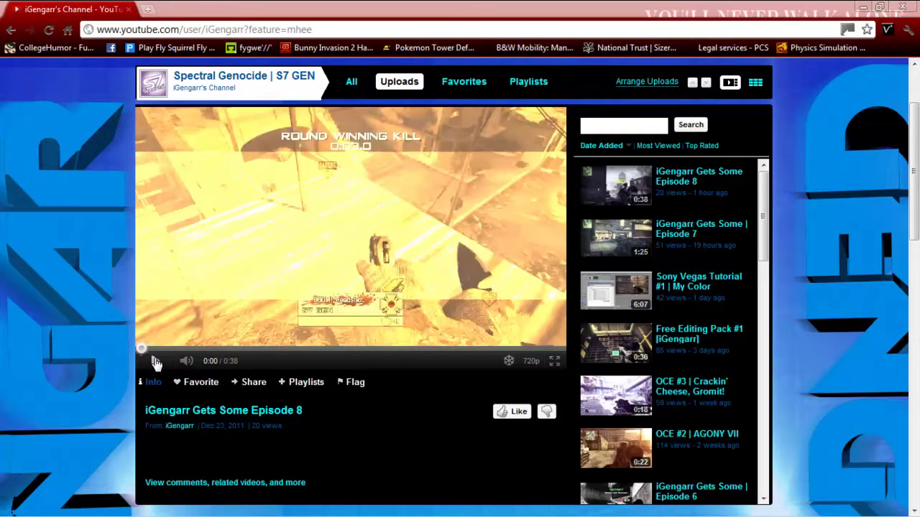
Play the opening seconds of the video iGengarr Gets Some Episode 8 and pause it
{"action": "left_click", "coordinate": [154, 364]}
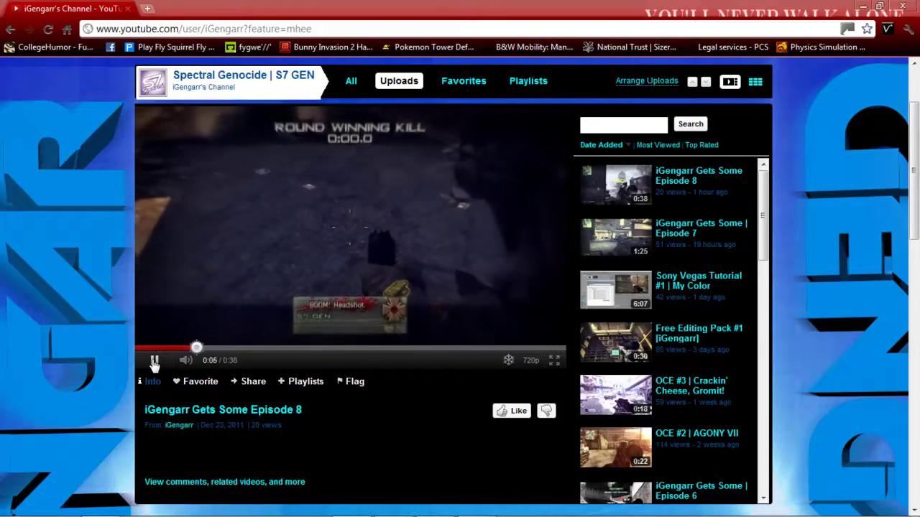
{"action": "left_click", "coordinate": [153, 361]}
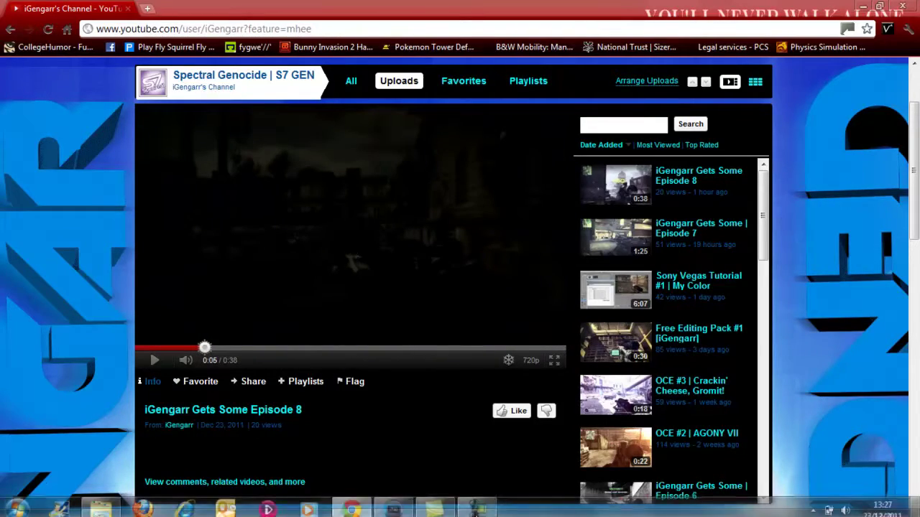
Switch to Vegas Pro and import the clip QuadFeed with Barret wasteland from the desktop folder FAVE CLIPS
{"action": "left_click", "coordinate": [393, 503]}
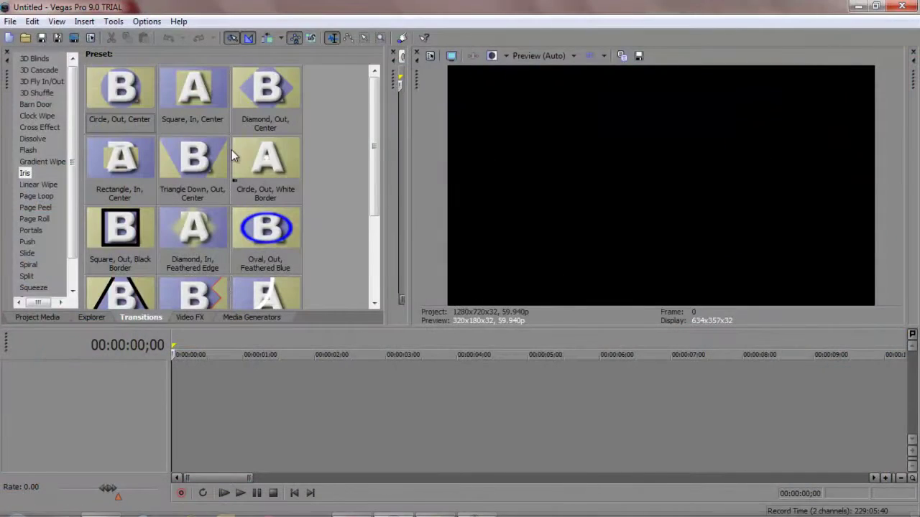
{"action": "left_click", "coordinate": [12, 21]}
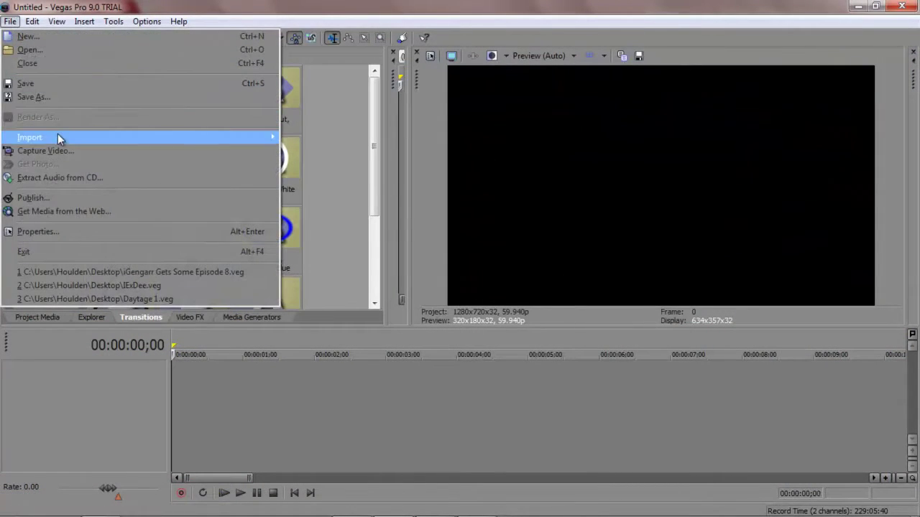
{"action": "mouse_move", "coordinate": [245, 137]}
{"action": "left_click", "coordinate": [301, 137]}
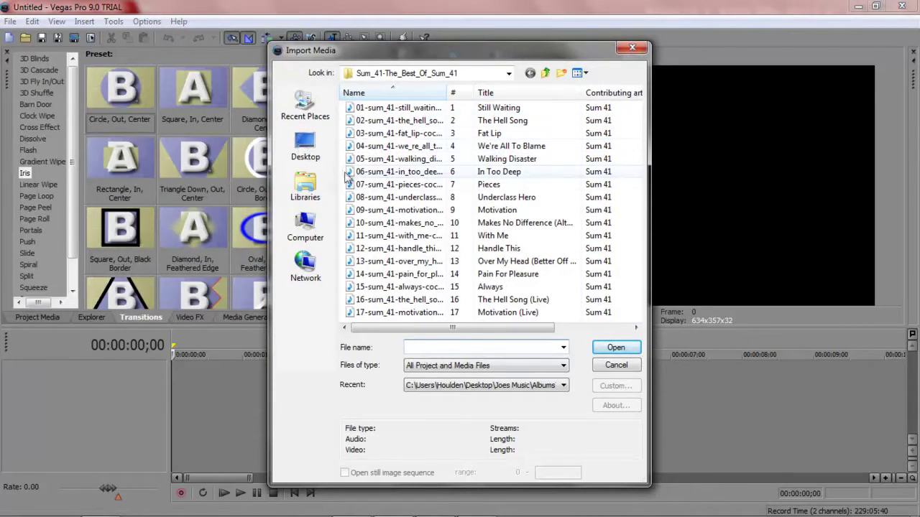
{"action": "left_click", "coordinate": [305, 147]}
{"action": "left_click_drag", "start_coordinate": [639, 143], "coordinate": [639, 213]}
{"action": "double_click", "coordinate": [453, 185]}
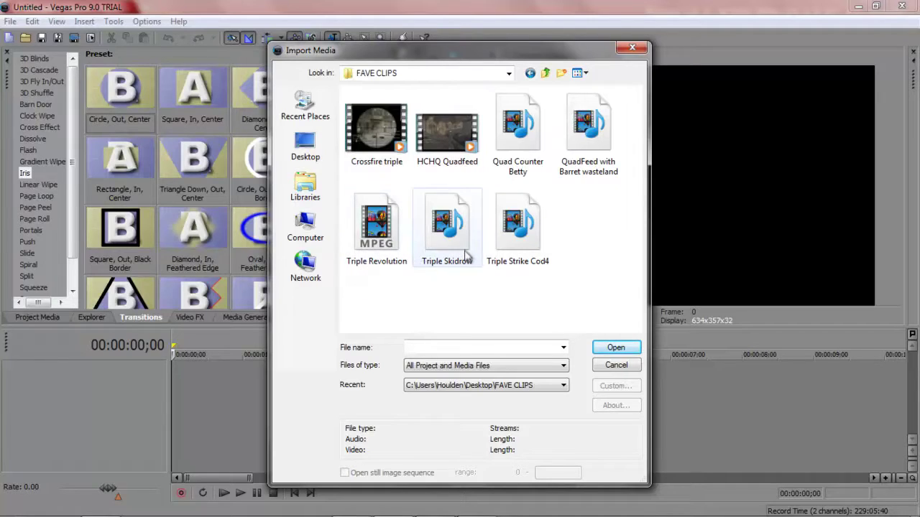
{"action": "left_click", "coordinate": [584, 151]}
{"action": "left_click", "coordinate": [629, 348]}
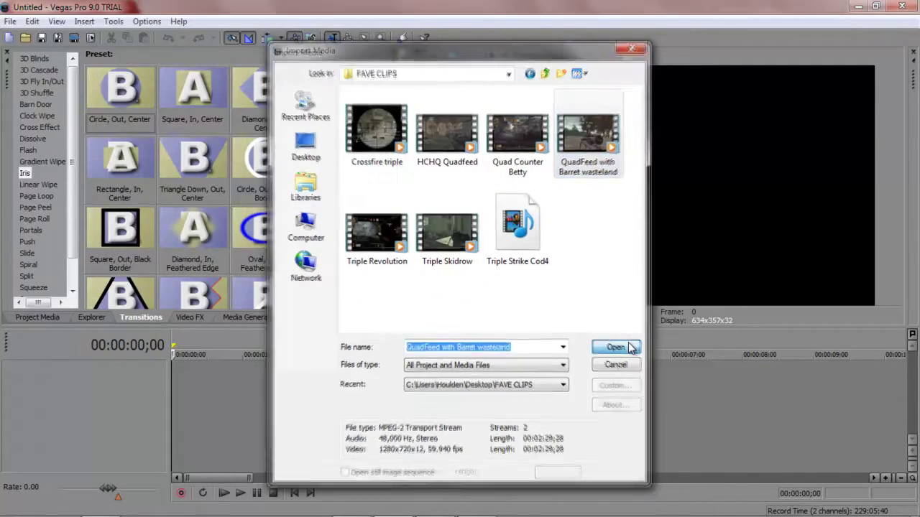
Place the QuadFeed clip at the start of the timeline and set its video event to Disable resample
{"action": "left_click_drag", "start_coordinate": [176, 295], "coordinate": [180, 404]}
{"action": "left_click", "coordinate": [371, 387]}
{"action": "right_click", "coordinate": [371, 386]}
{"action": "left_click", "coordinate": [401, 374]}
{"action": "left_click", "coordinate": [357, 235]}
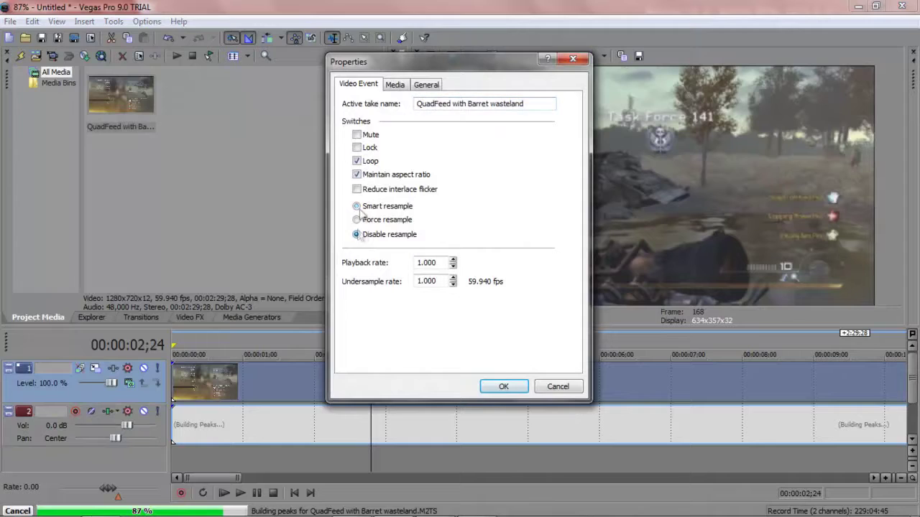
{"action": "left_click", "coordinate": [501, 385]}
Apply the PVR pan/crop preset to the QuadFeed video event
{"action": "left_click_drag", "start_coordinate": [214, 478], "coordinate": [873, 444]}
{"action": "left_click", "coordinate": [355, 380]}
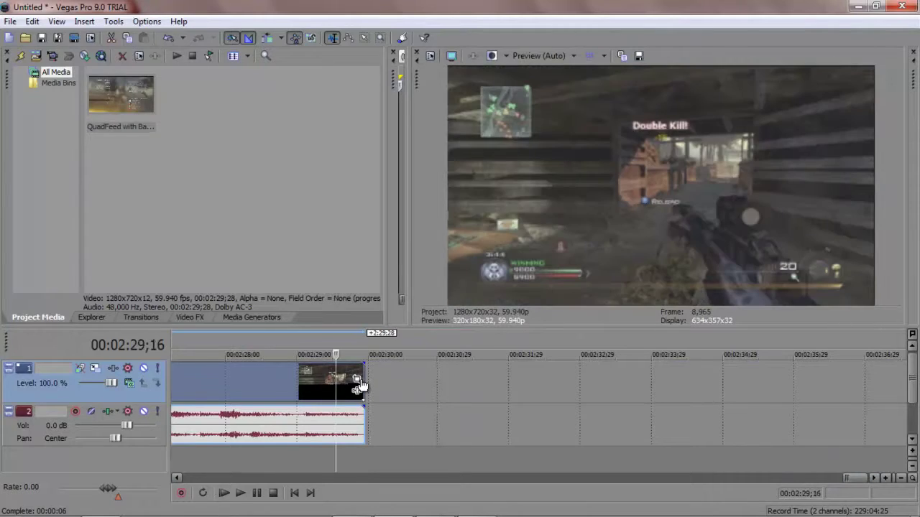
{"action": "left_click", "coordinate": [439, 223]}
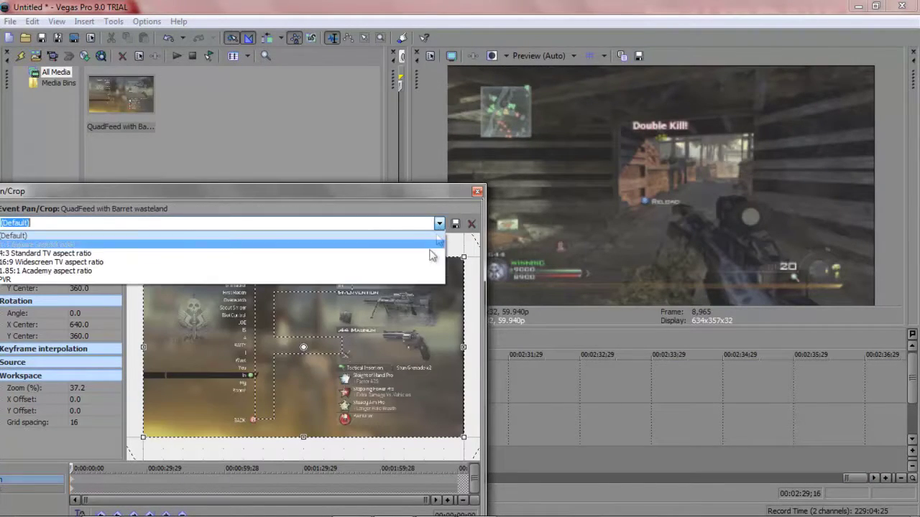
{"action": "left_click", "coordinate": [408, 281]}
{"action": "left_click", "coordinate": [477, 192]}
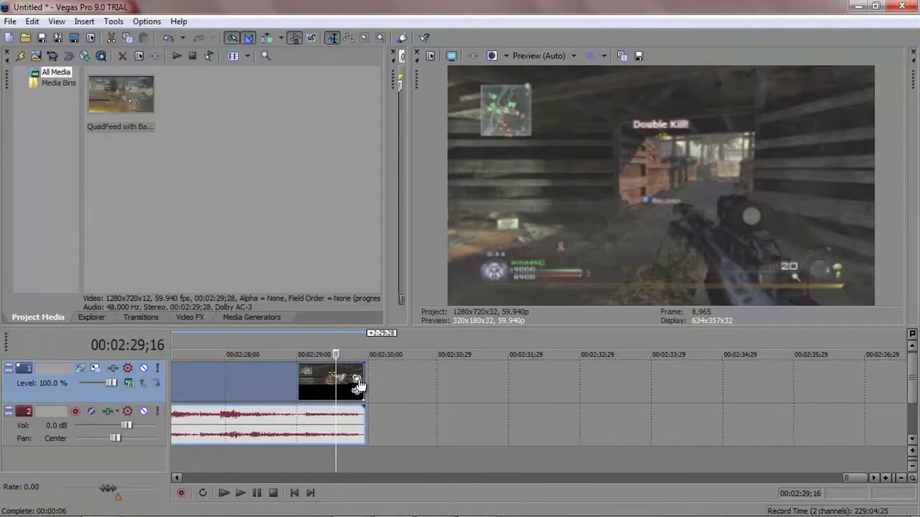
Split the QuadFeed clip at 00:02:16;08, just before the final kills, and delete the footage before the cut
{"action": "left_click_drag", "start_coordinate": [848, 478], "coordinate": [827, 476]}
{"action": "left_click", "coordinate": [595, 376]}
{"action": "left_click", "coordinate": [469, 381]}
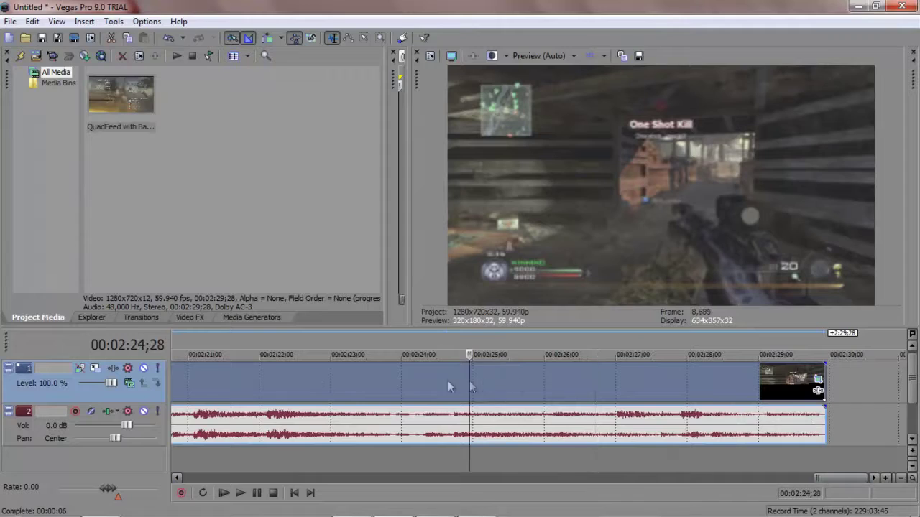
{"action": "left_click_drag", "start_coordinate": [826, 477], "coordinate": [794, 476]}
{"action": "left_click", "coordinate": [466, 392]}
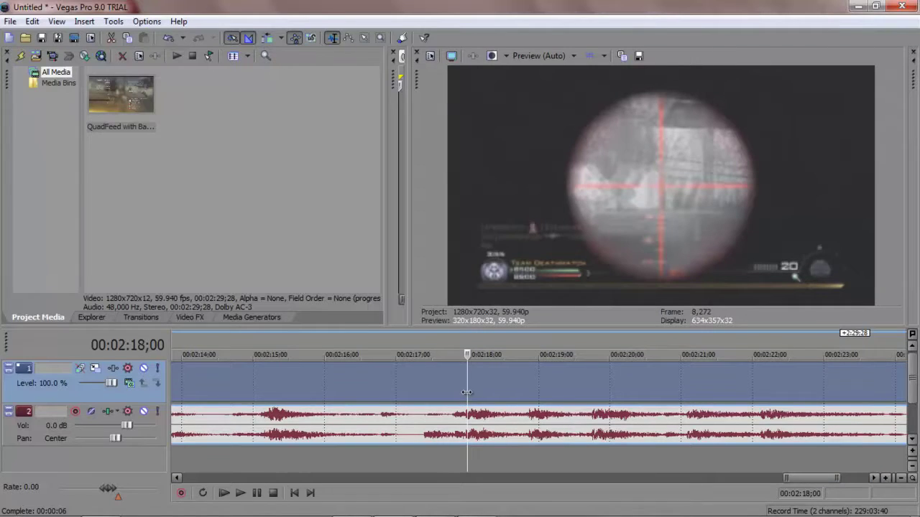
{"action": "left_click", "coordinate": [343, 389]}
{"action": "key", "text": "s"}
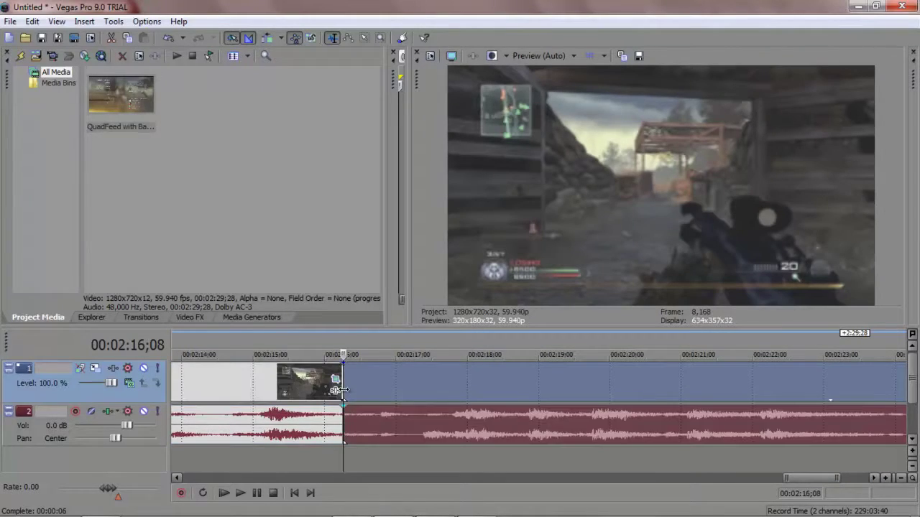
{"action": "left_click", "coordinate": [282, 382]}
{"action": "key", "text": "Delete"}
Move the remaining footage to the timeline start and cut off everything after 00:00:08;03
{"action": "left_click_drag", "start_coordinate": [375, 379], "coordinate": [2, 388]}
{"action": "left_click", "coordinate": [748, 396]}
{"action": "key", "text": "s"}
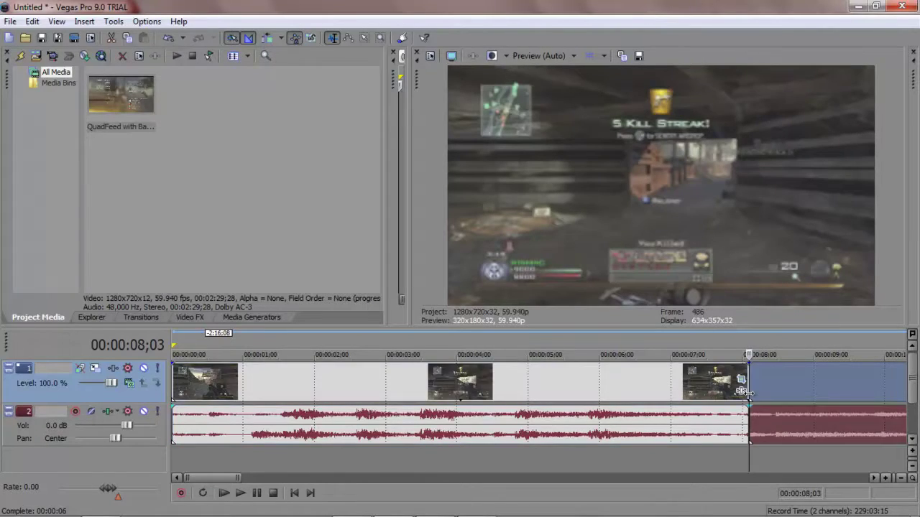
{"action": "key", "text": "Delete"}
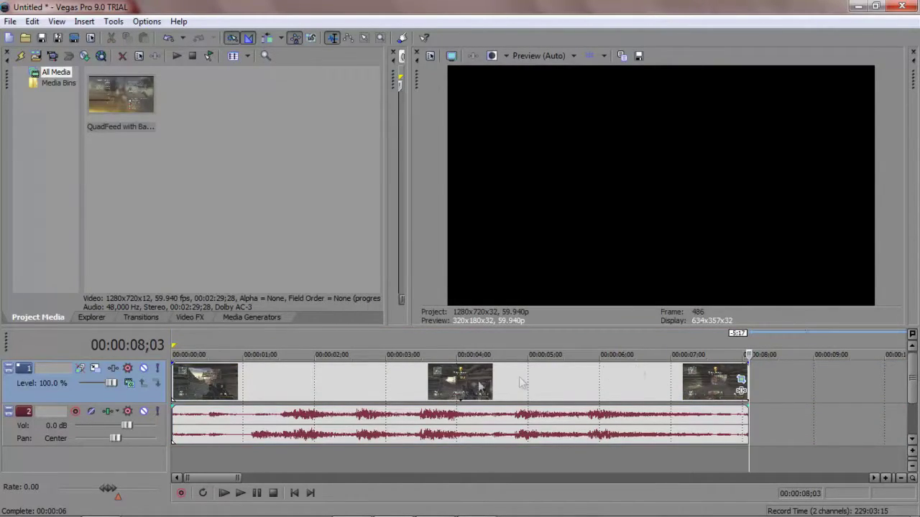
{"action": "left_click", "coordinate": [446, 386]}
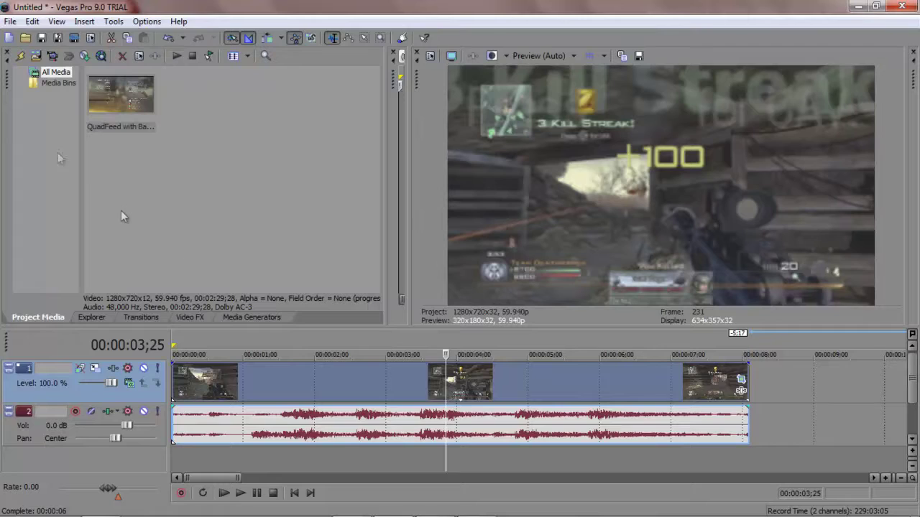
Import Ellie Goulding - Lights (DnB Remix).mp3 from the DUB or DNB music folder and place it on a new audio track
{"action": "left_click", "coordinate": [10, 21]}
{"action": "mouse_move", "coordinate": [92, 139]}
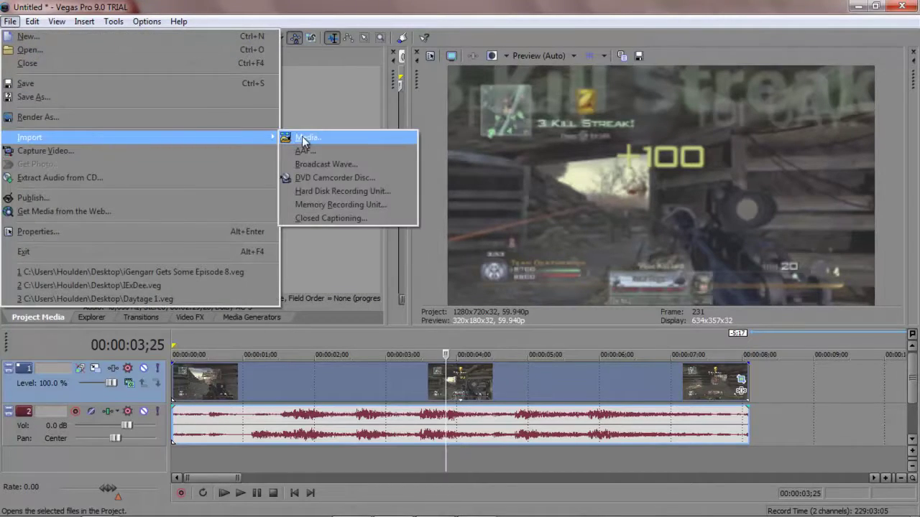
{"action": "left_click", "coordinate": [301, 137]}
{"action": "left_click", "coordinate": [304, 148]}
{"action": "scroll", "coordinate": [573, 151], "scroll_direction": "down", "scroll_amount": 6}
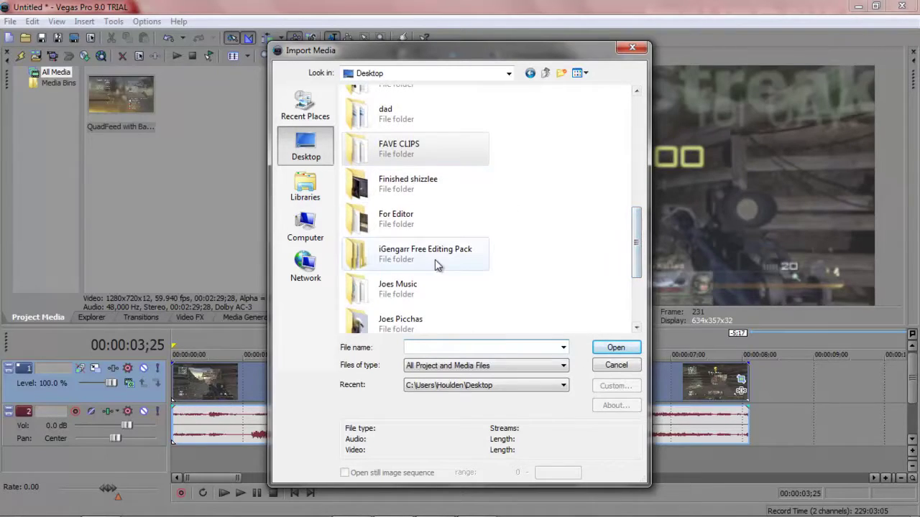
{"action": "double_click", "coordinate": [454, 296]}
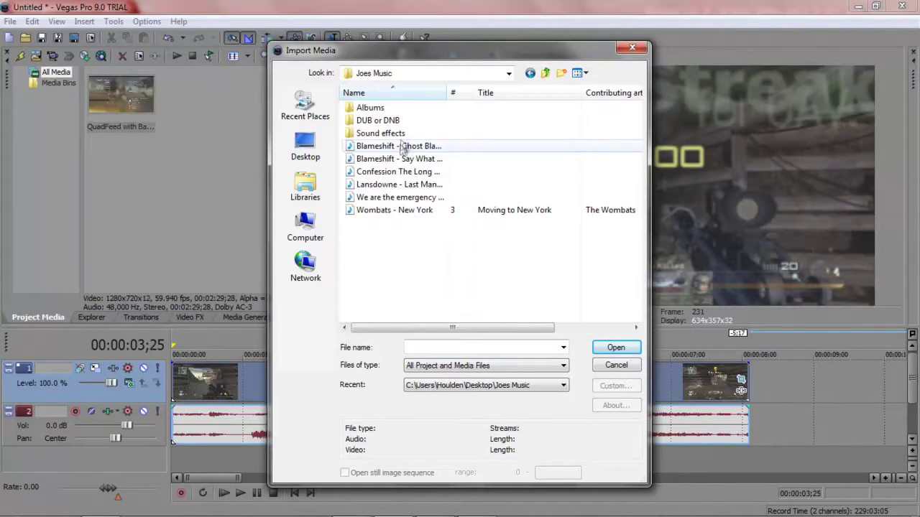
{"action": "double_click", "coordinate": [373, 121]}
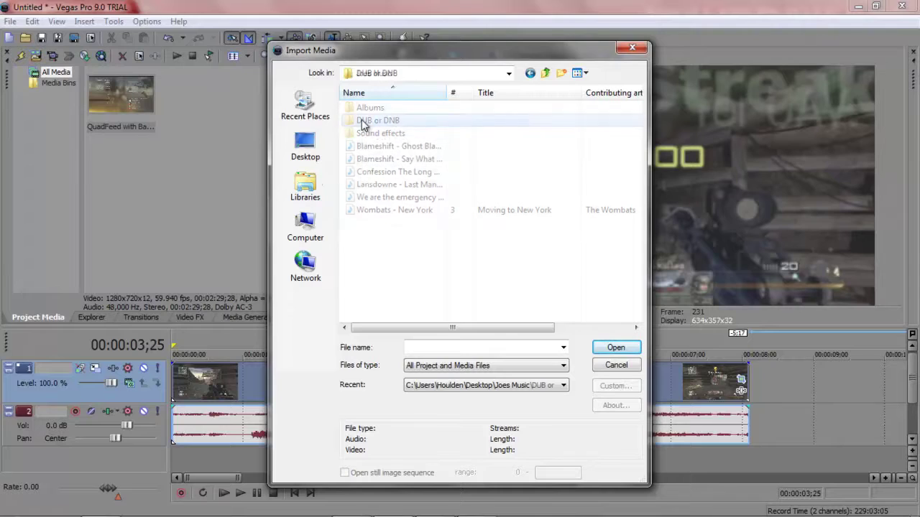
{"action": "left_click", "coordinate": [404, 184]}
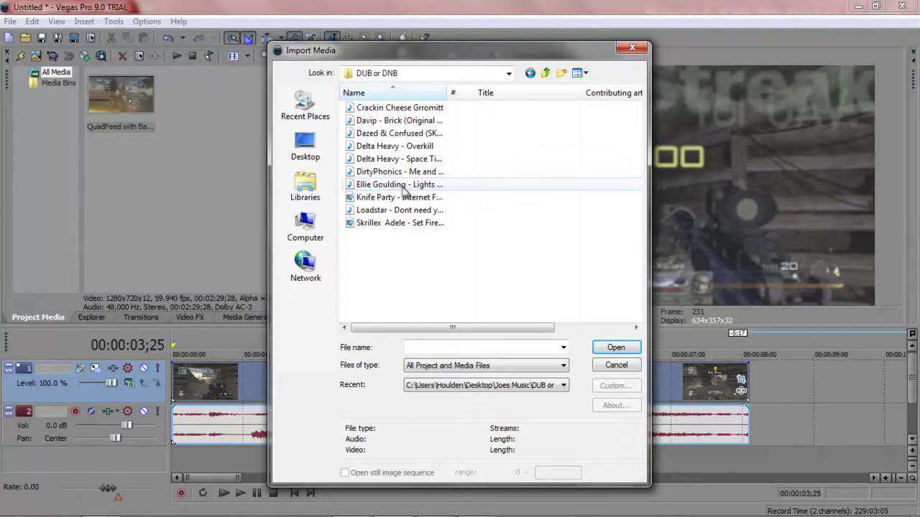
{"action": "left_click", "coordinate": [615, 348]}
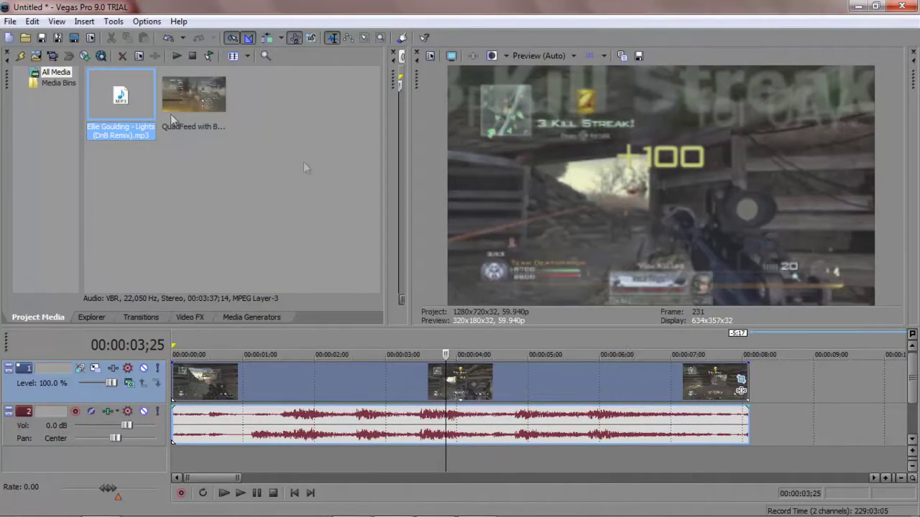
{"action": "left_click_drag", "start_coordinate": [180, 204], "coordinate": [177, 450]}
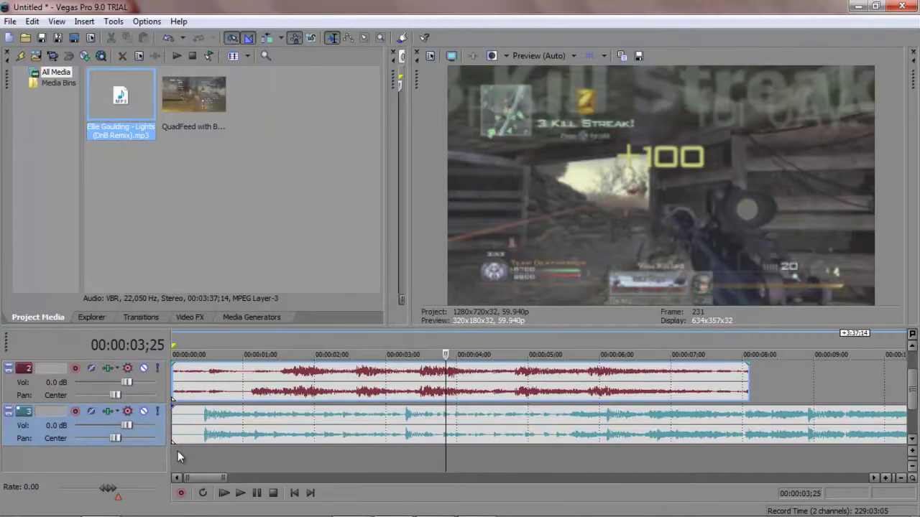
Remove the silence before 00:00:00;13 from the song and move the rest to the timeline start
{"action": "left_click", "coordinate": [203, 424]}
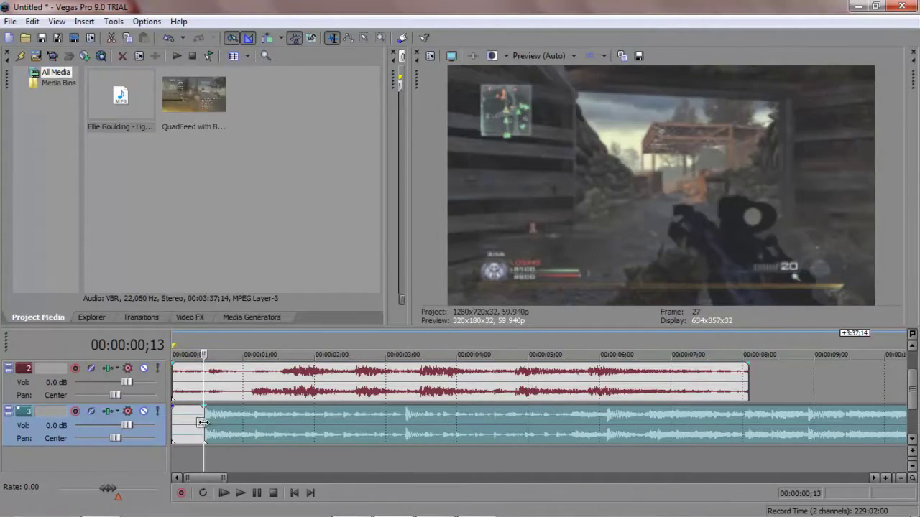
{"action": "left_click", "coordinate": [196, 421]}
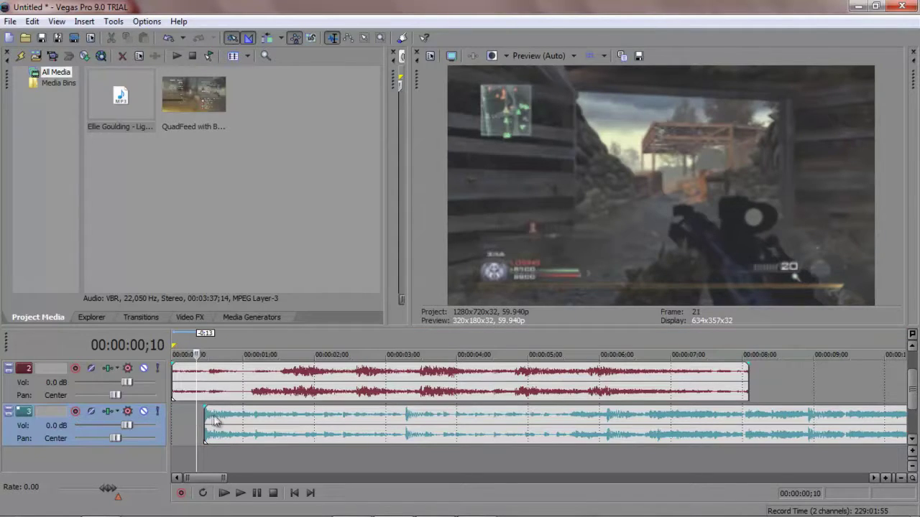
{"action": "left_click_drag", "start_coordinate": [214, 420], "coordinate": [176, 413]}
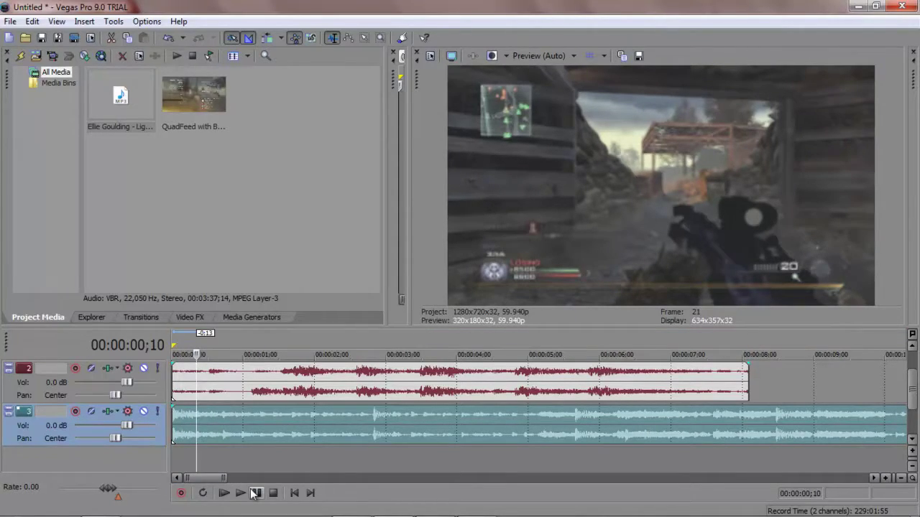
Play the song from 00:00:24;18 and split it at five beats between about 28 and 34 seconds
{"action": "left_click_drag", "start_coordinate": [224, 478], "coordinate": [350, 472]}
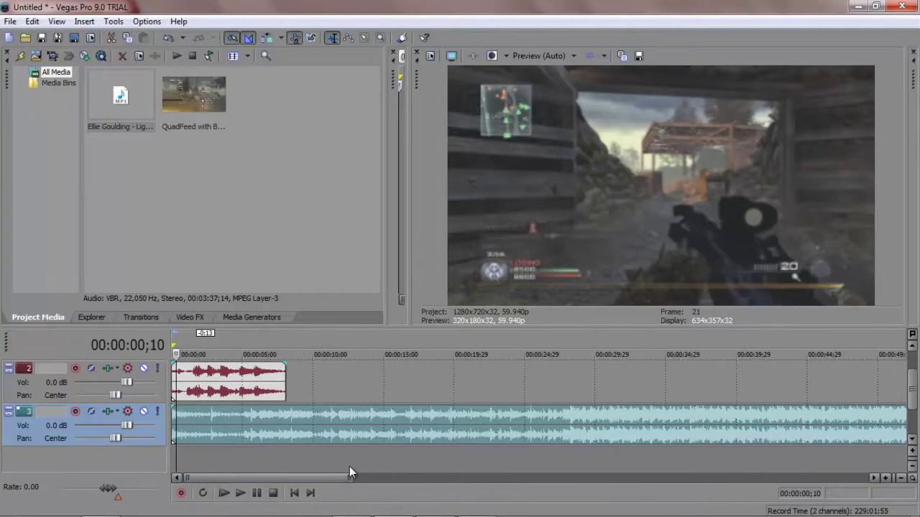
{"action": "left_click", "coordinate": [518, 418]}
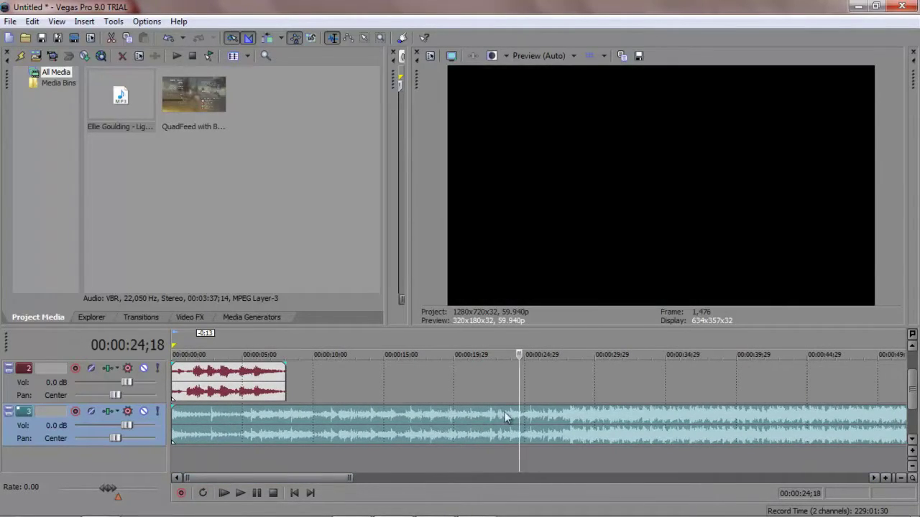
{"action": "left_click", "coordinate": [260, 494]}
{"action": "left_click", "coordinate": [257, 493]}
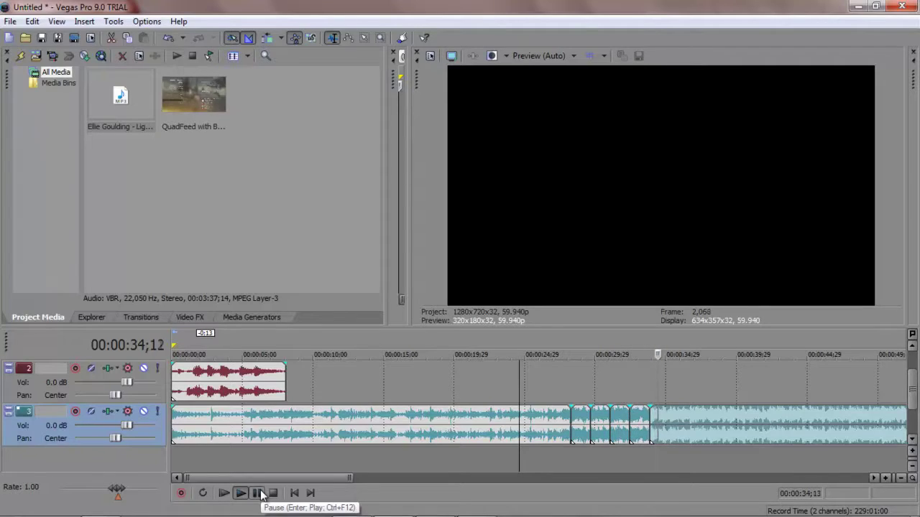
{"action": "left_click", "coordinate": [258, 493]}
Delete the song section before the first beat split and move all the remaining segments to the timeline start
{"action": "left_click", "coordinate": [560, 426]}
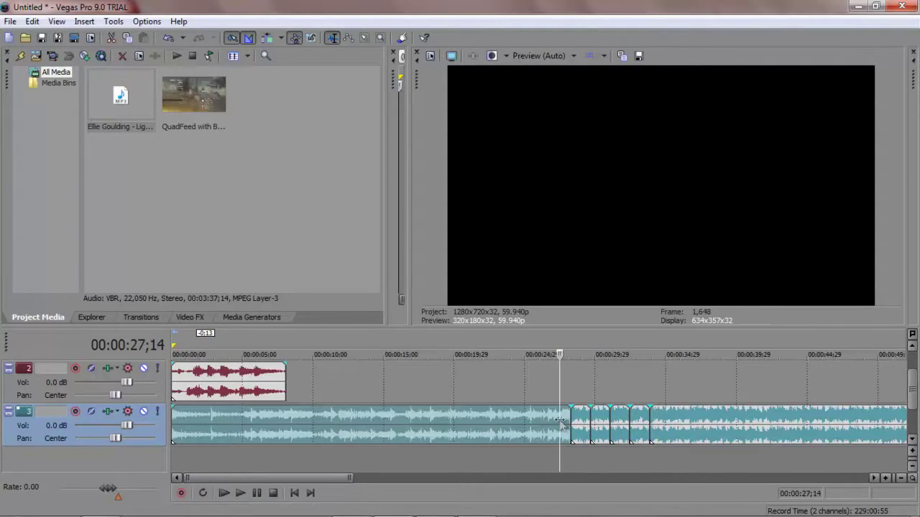
{"action": "key", "text": "Delete"}
{"action": "left_click", "coordinate": [577, 421]}
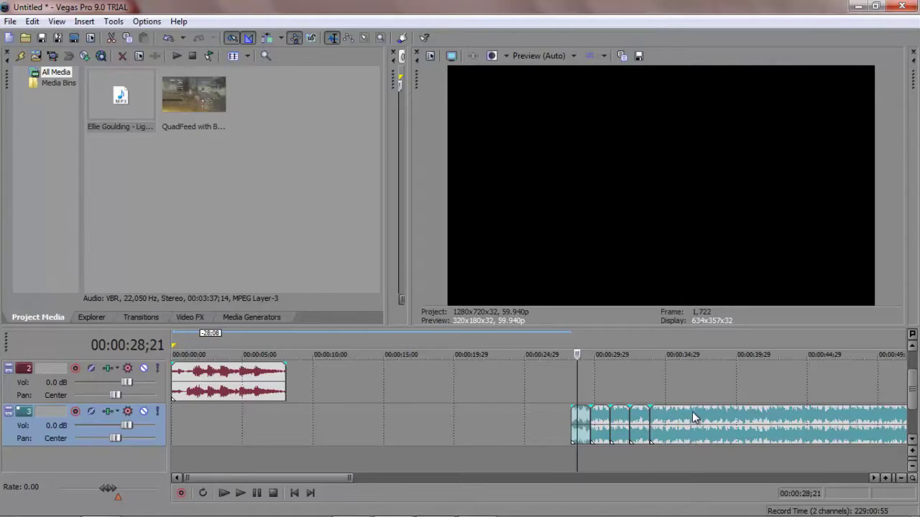
{"action": "left_click", "coordinate": [692, 415], "text": "shift"}
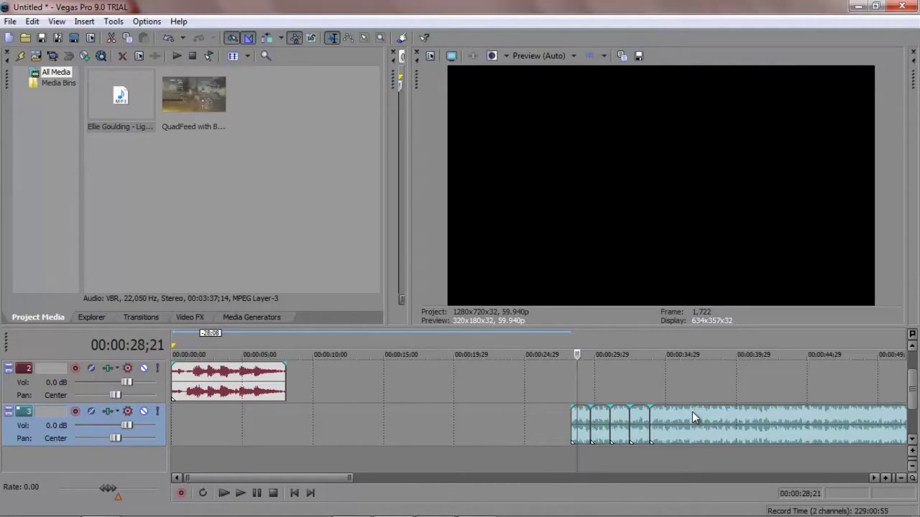
{"action": "left_click_drag", "start_coordinate": [692, 416], "coordinate": [220, 419]}
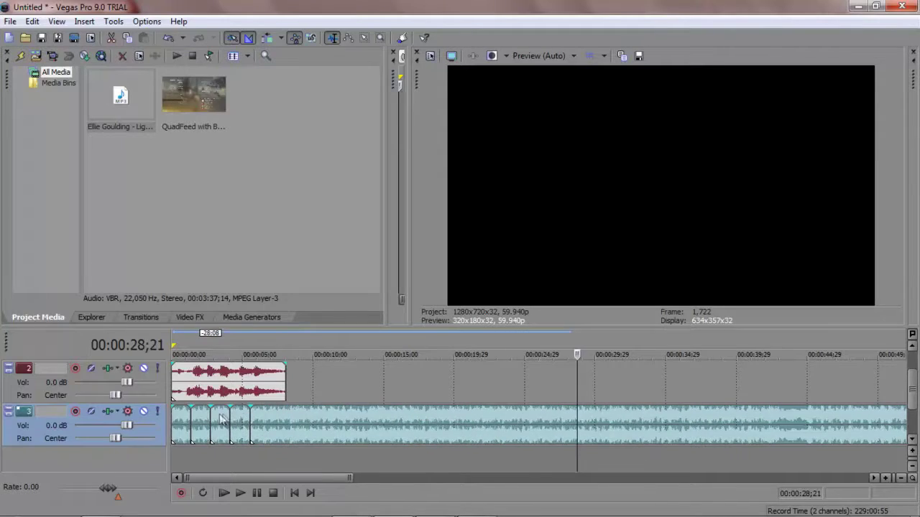
Play the gameplay clip from 00:00:01;11 and split it at the first kill, at 00:00:01;22
{"action": "left_click_drag", "start_coordinate": [352, 478], "coordinate": [257, 454]}
{"action": "left_click", "coordinate": [225, 391]}
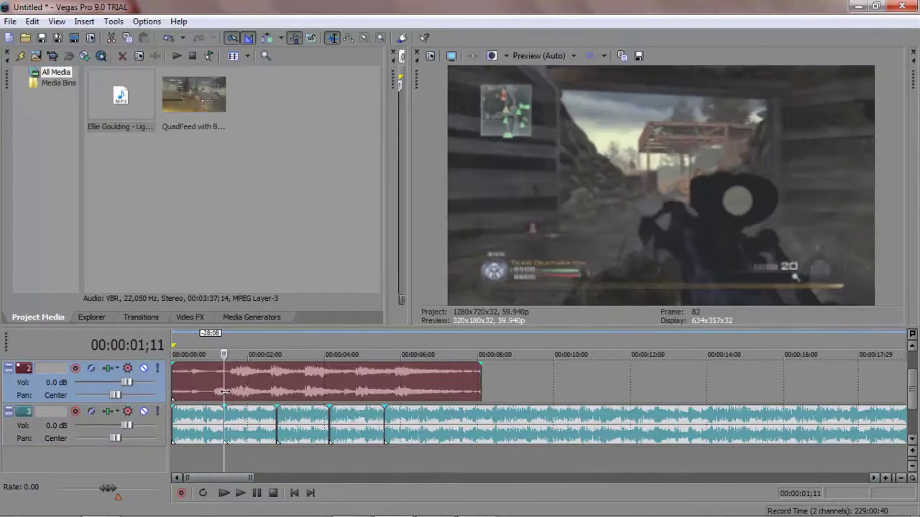
{"action": "key", "text": "space"}
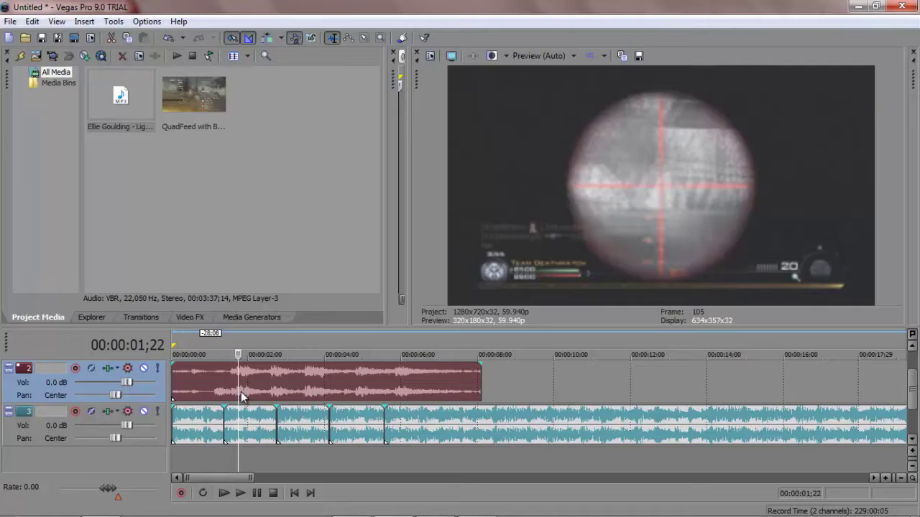
{"action": "key", "text": "s"}
Delete the gameplay section before the split and move the remaining clip to the song's beat split at 00:00:01;11
{"action": "left_click", "coordinate": [225, 391]}
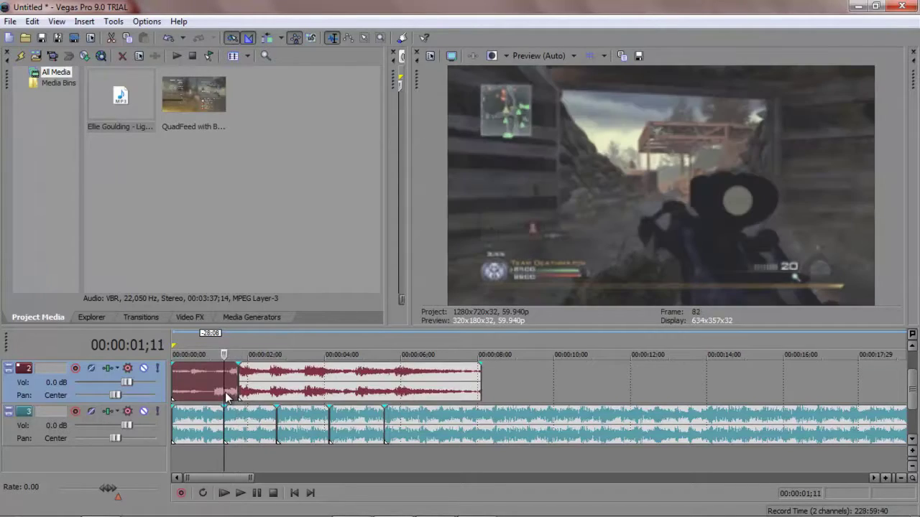
{"action": "key", "text": "Delete"}
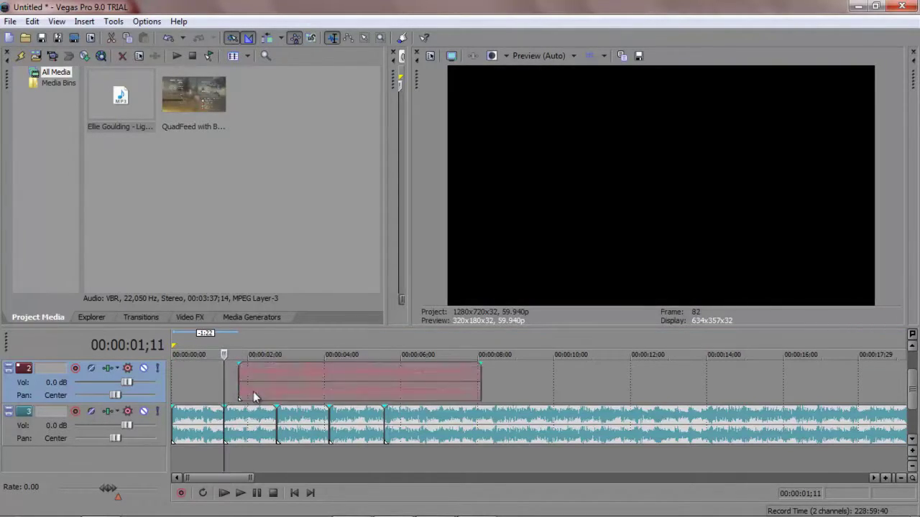
{"action": "left_click_drag", "start_coordinate": [243, 392], "coordinate": [228, 392]}
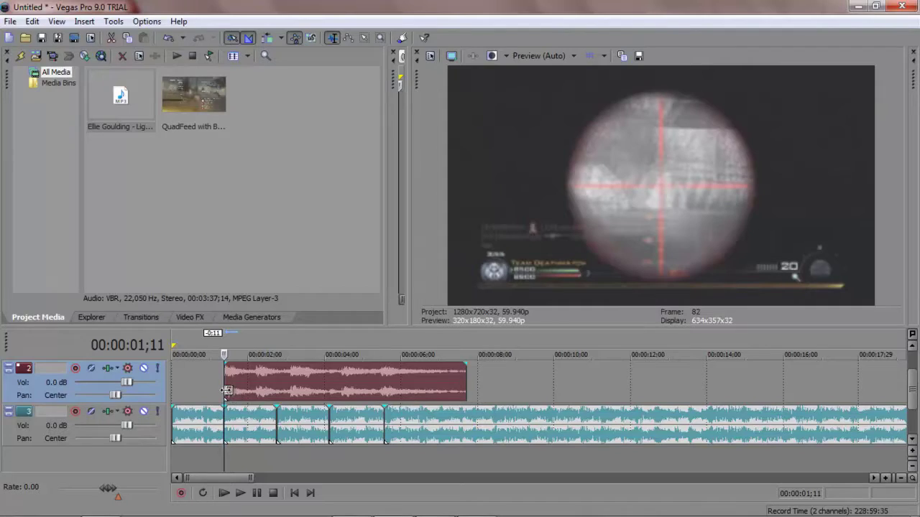
Try fading in the song's first segment and extending the gameplay clip back to the timeline start, and undo both changes
{"action": "left_click_drag", "start_coordinate": [173, 404], "coordinate": [195, 408]}
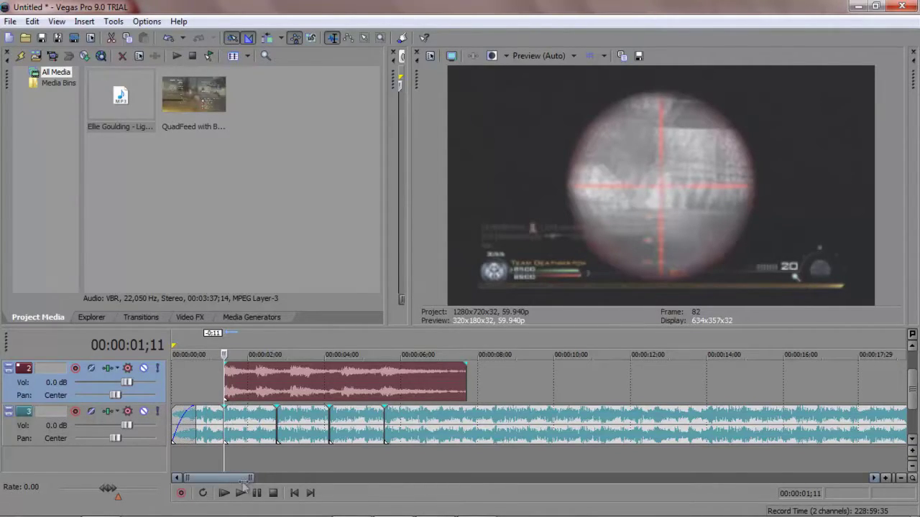
{"action": "left_click_drag", "start_coordinate": [225, 375], "coordinate": [144, 369]}
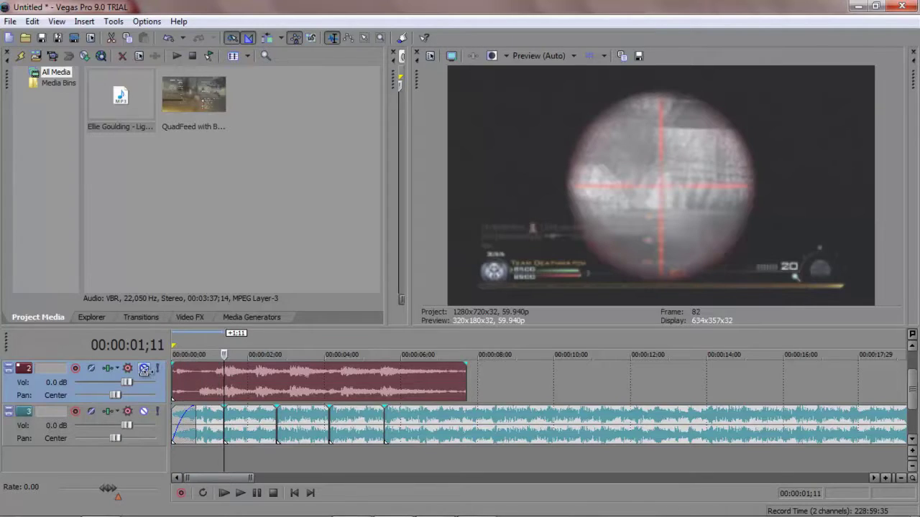
{"action": "left_click", "coordinate": [223, 493]}
{"action": "left_click", "coordinate": [255, 494]}
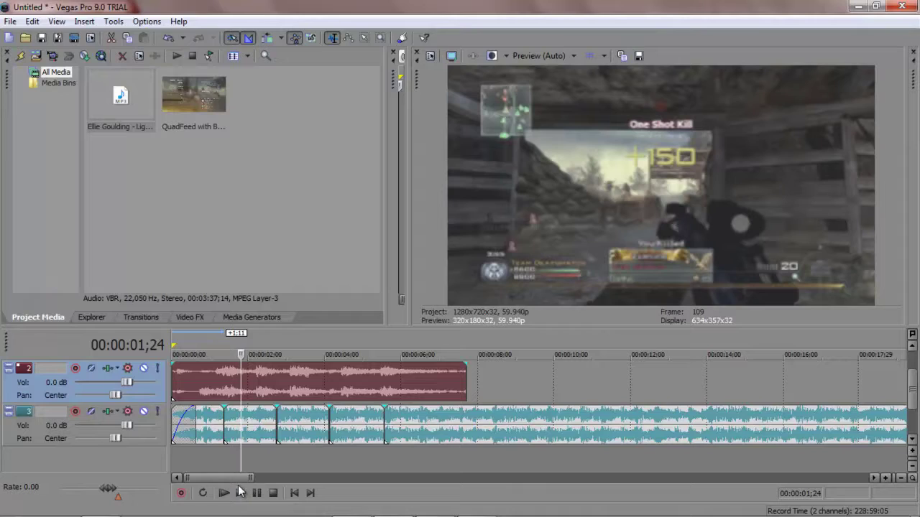
{"action": "key", "text": "ctrl+z"}
{"action": "key", "text": "ctrl+z"}
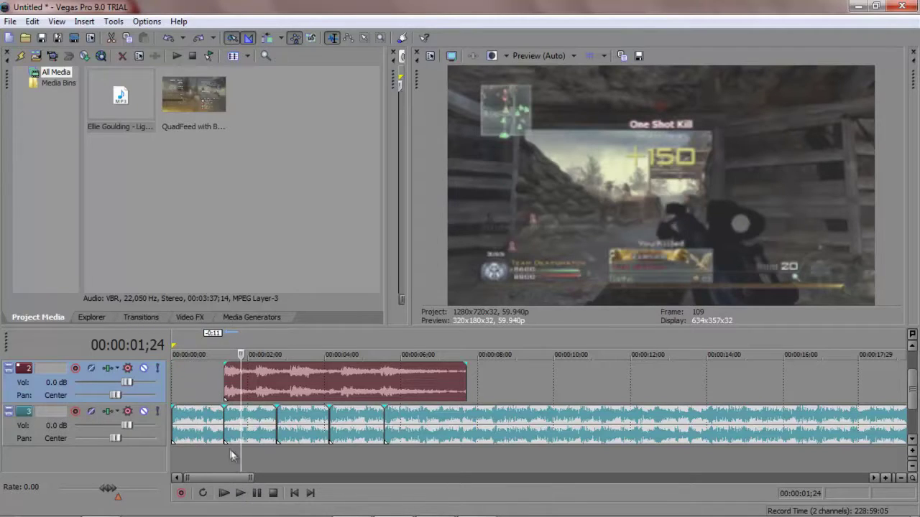
Move all the song segments together so the first one begins at the gameplay clip's start, at 00:00:01;11
{"action": "left_click", "coordinate": [211, 429]}
{"action": "left_click", "coordinate": [453, 411], "text": "shift"}
{"action": "left_click_drag", "start_coordinate": [453, 411], "coordinate": [504, 419]}
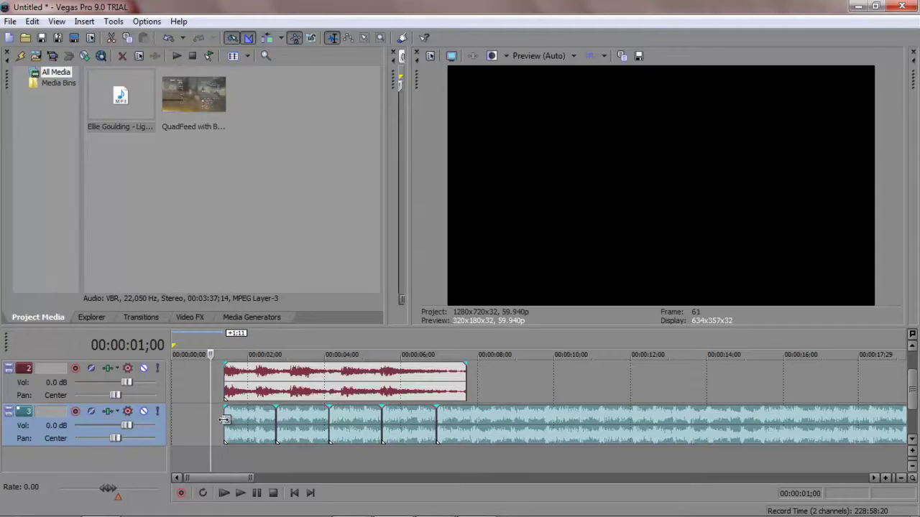
Extend the song's first segment and the gameplay clip back to the timeline start, with a song fade-in of about 20 frames
{"action": "left_click_drag", "start_coordinate": [225, 420], "coordinate": [170, 420]}
{"action": "left_click_drag", "start_coordinate": [170, 405], "coordinate": [199, 406]}
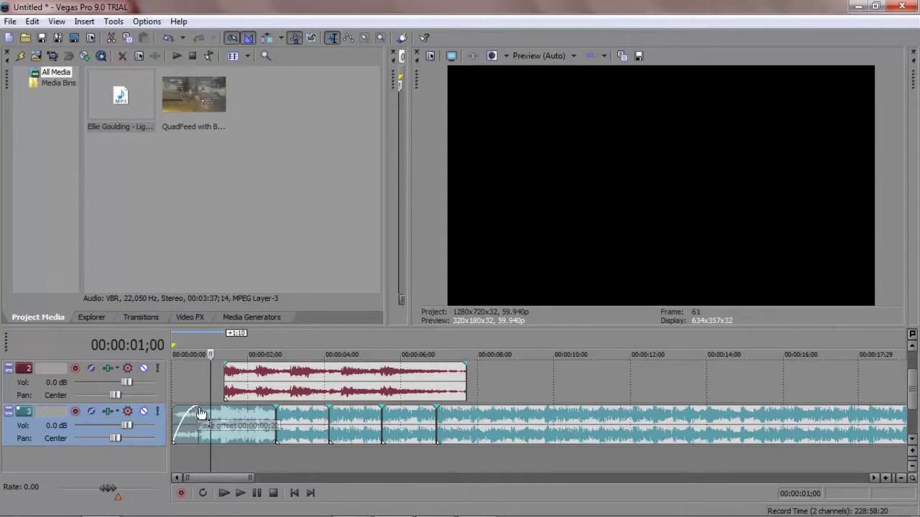
{"action": "left_click", "coordinate": [159, 386]}
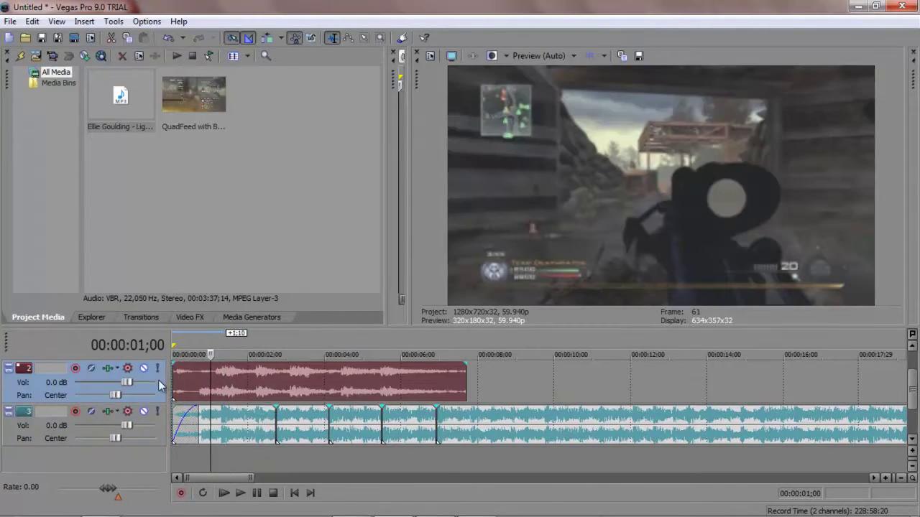
Play the edit from the start and split the song's first segment at 00:00:01;08
{"action": "left_click", "coordinate": [224, 493]}
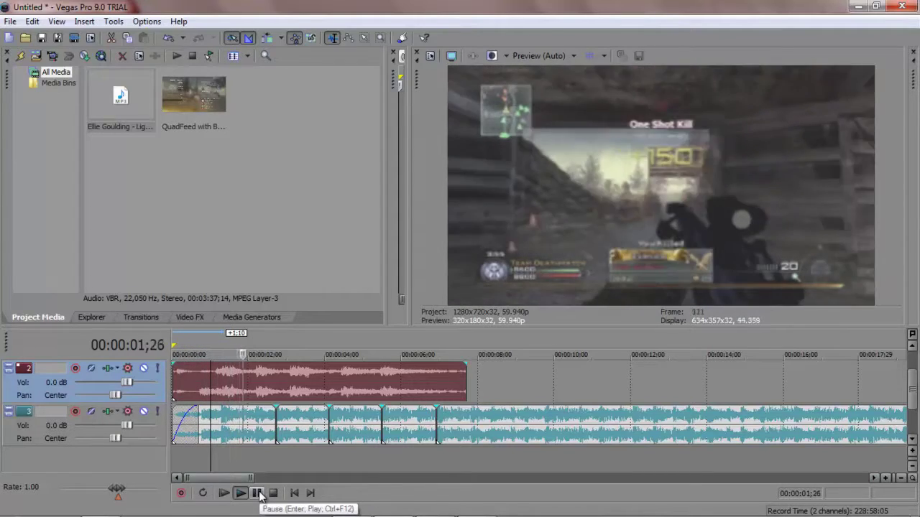
{"action": "left_click", "coordinate": [258, 493]}
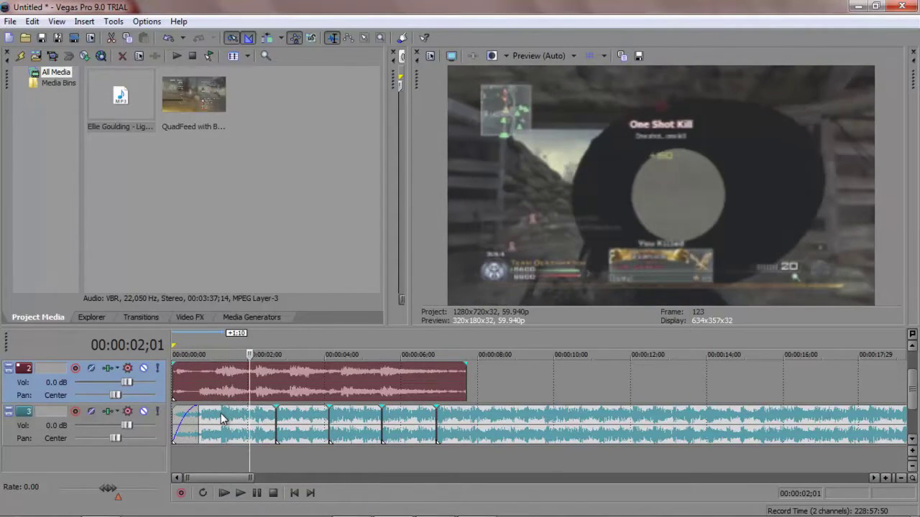
{"action": "left_click", "coordinate": [220, 413]}
{"action": "key", "text": "s"}
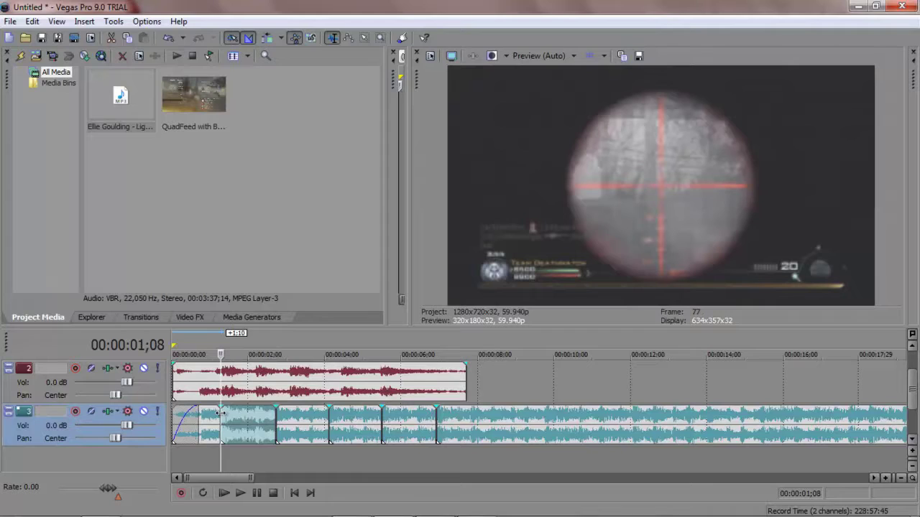
Find the headshot kill frame by frame in the gameplay clip and split it there, at 00:00:03;04
{"action": "left_click", "coordinate": [258, 399]}
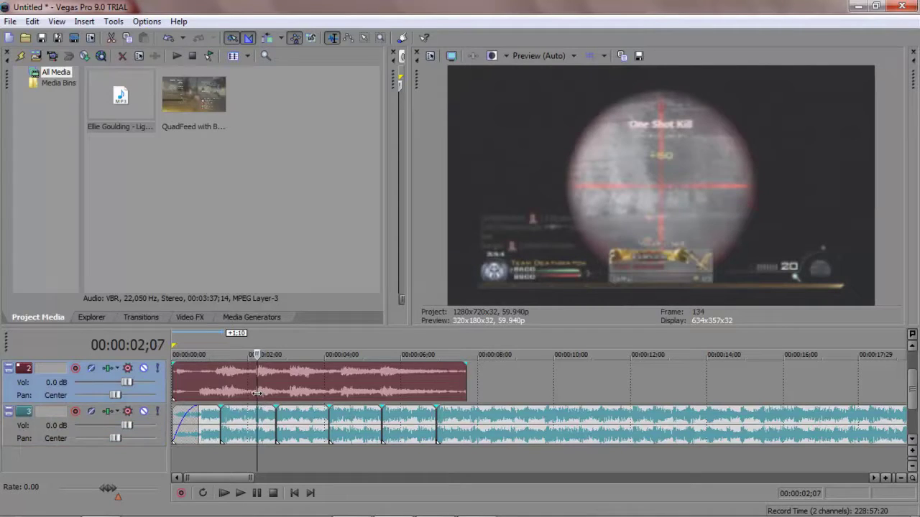
{"action": "key", "text": "Right"}
{"action": "key", "text": "Right"}
{"action": "key", "text": "Right"}
{"action": "key", "text": "Right"}
{"action": "key", "text": "Right"}
{"action": "key", "text": "Right"}
{"action": "key", "text": "Right"}
{"action": "key", "text": "Right"}
{"action": "key", "text": "Right"}
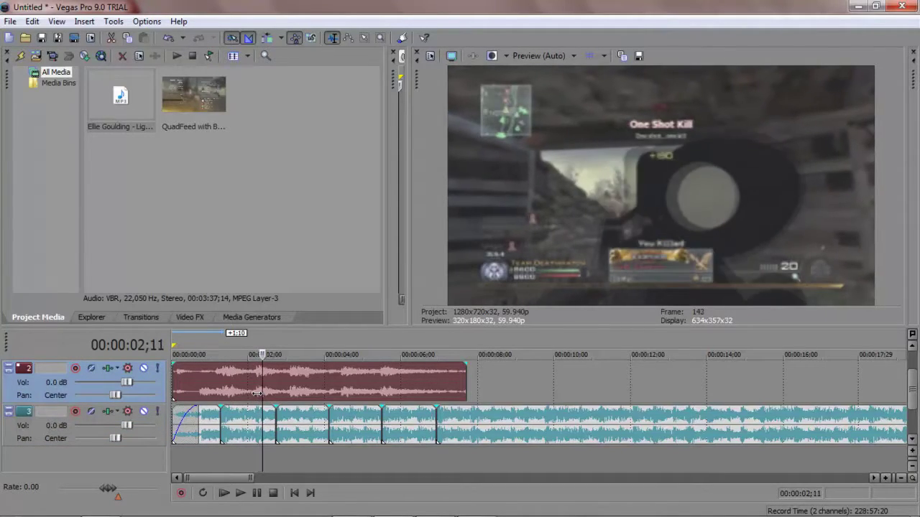
{"action": "key", "text": "Right"}
{"action": "key", "text": "Right"}
{"action": "key", "text": "Right"}
{"action": "key", "text": "Right"}
{"action": "key", "text": "Right"}
{"action": "key", "text": "Right"}
{"action": "key", "text": "Right"}
{"action": "key", "text": "Right"}
{"action": "key", "text": "Right"}
{"action": "key", "text": "Right"}
{"action": "key", "text": "Right"}
{"action": "key", "text": "Right"}
{"action": "key", "text": "Right"}
{"action": "key", "text": "Right"}
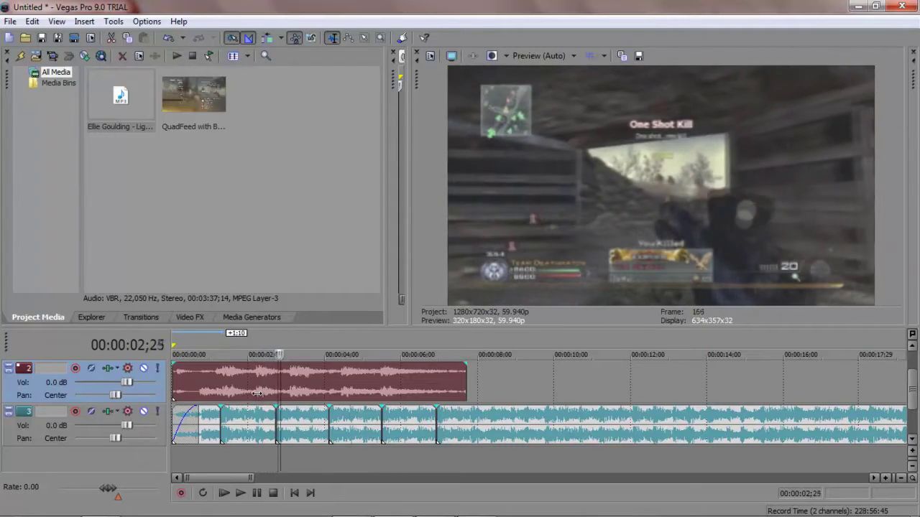
{"action": "key", "text": "Right"}
{"action": "key", "text": "Right"}
{"action": "key", "text": "Right"}
{"action": "key", "text": "Right"}
{"action": "key", "text": "Right"}
{"action": "key", "text": "Right"}
{"action": "key", "text": "Right"}
{"action": "key", "text": "Right"}
{"action": "key", "text": "Right"}
{"action": "key", "text": "Right"}
{"action": "key", "text": "Right"}
{"action": "key", "text": "Right"}
{"action": "key", "text": "Right"}
{"action": "key", "text": "Right"}
{"action": "key", "text": "Right"}
{"action": "key", "text": "Right"}
{"action": "key", "text": "Right"}
{"action": "key", "text": "Right"}
{"action": "key", "text": "Right"}
{"action": "key", "text": "Right"}
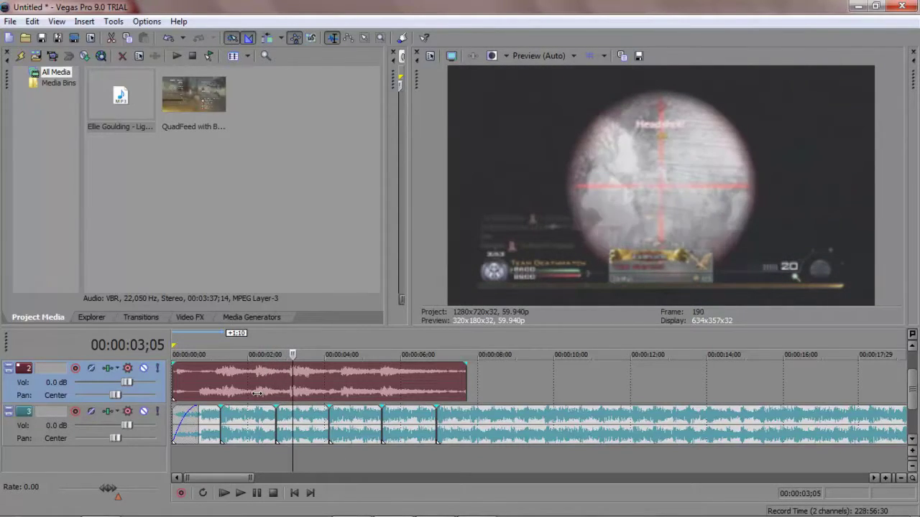
{"action": "key", "text": "Left"}
{"action": "key", "text": "s"}
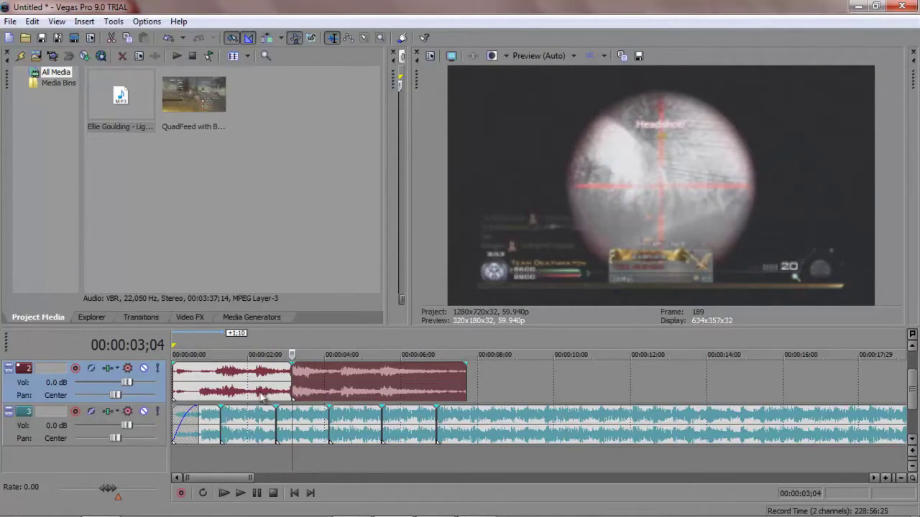
Find the frame just after the first kill's scope-out and split the first gameplay segment at 00:00:02;02
{"action": "left_click", "coordinate": [256, 391]}
{"action": "key", "text": "Left"}
{"action": "key", "text": "Left"}
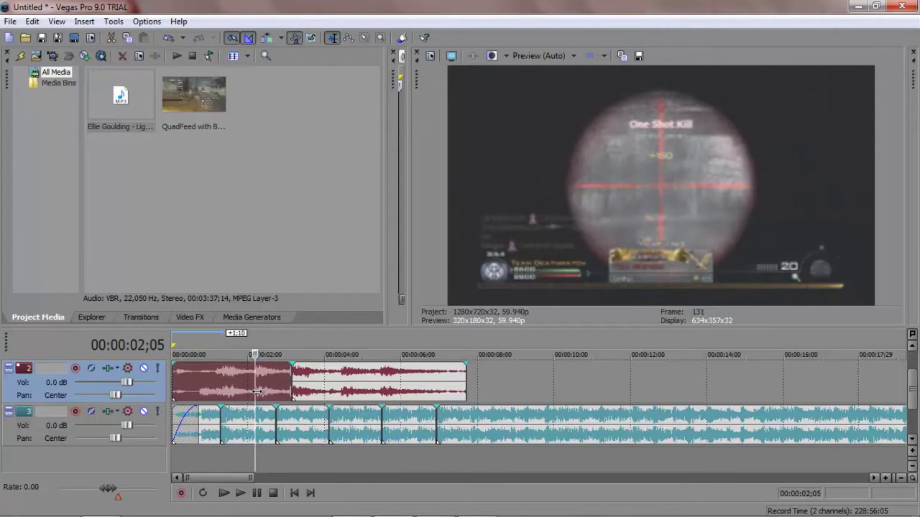
{"action": "key", "text": "Left"}
{"action": "key", "text": "Left"}
{"action": "key", "text": "Left"}
{"action": "key", "text": "Left"}
{"action": "key", "text": "Left"}
{"action": "key", "text": "Left"}
{"action": "key", "text": "Left"}
{"action": "key", "text": "Left"}
{"action": "key", "text": "Left"}
{"action": "key", "text": "Left"}
{"action": "key", "text": "Left"}
{"action": "key", "text": "Left"}
{"action": "key", "text": "Right"}
{"action": "key", "text": "Right"}
{"action": "key", "text": "Right"}
{"action": "key", "text": "Right"}
{"action": "key", "text": "Right"}
{"action": "key", "text": "space"}
{"action": "key", "text": "space"}
{"action": "key", "text": "s"}
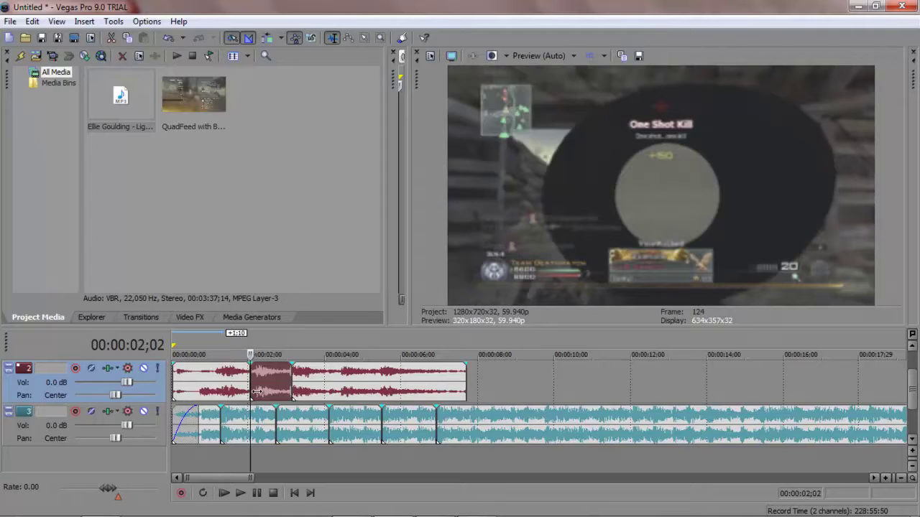
Delete the gameplay segment between the two splits and move the last segment 12 frames earlier to the song's second beat split
{"action": "left_click", "coordinate": [266, 395]}
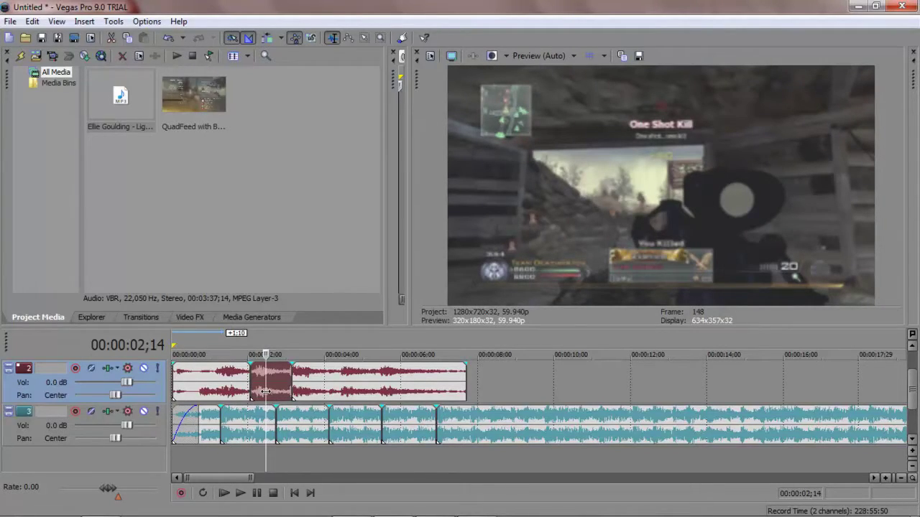
{"action": "key", "text": "Delete"}
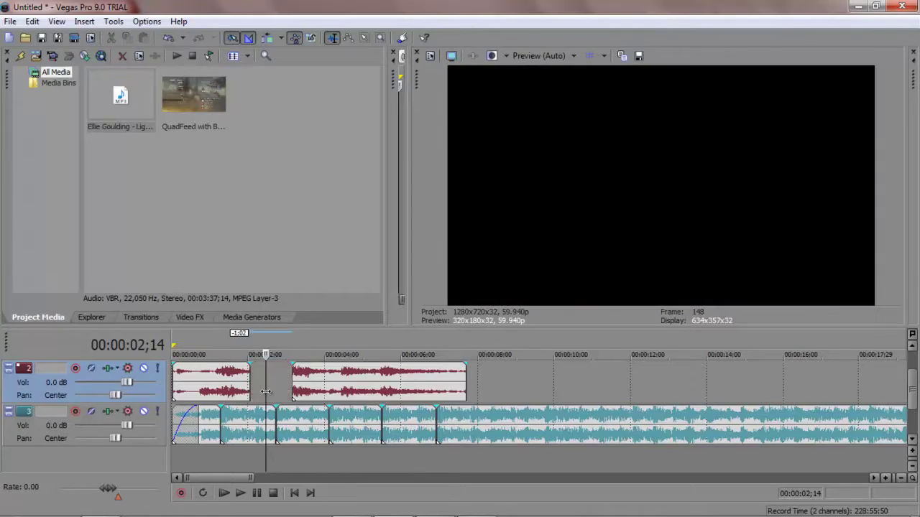
{"action": "left_click_drag", "start_coordinate": [321, 394], "coordinate": [304, 398]}
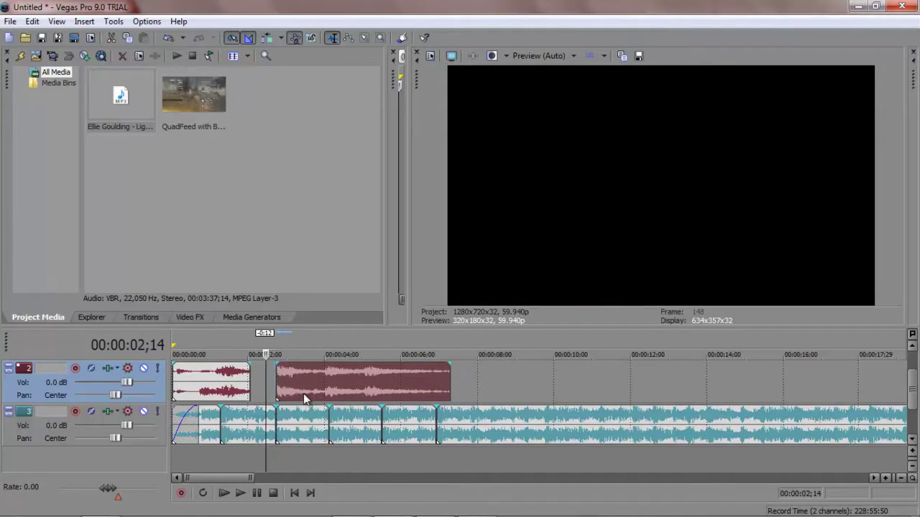
Play the first gameplay segment from 00:00:01;08 and split it at 00:00:01;24
{"action": "left_click", "coordinate": [222, 393]}
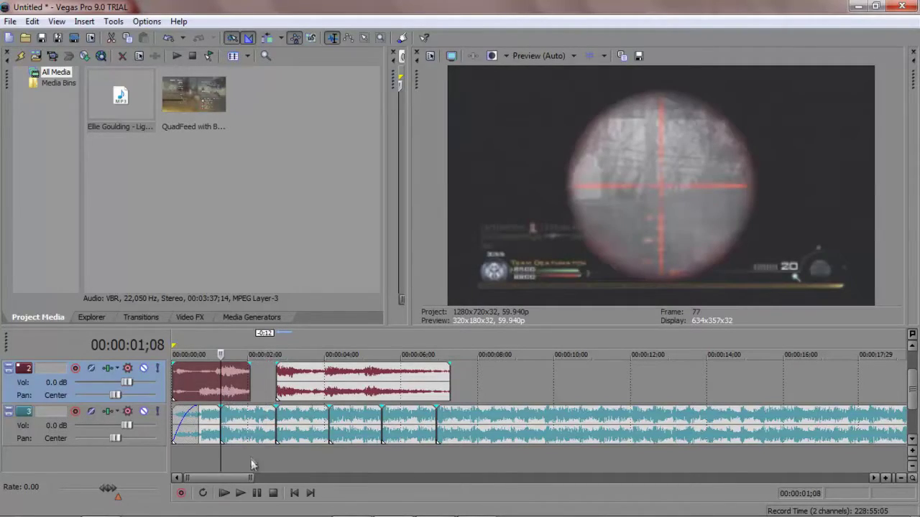
{"action": "left_click", "coordinate": [256, 493]}
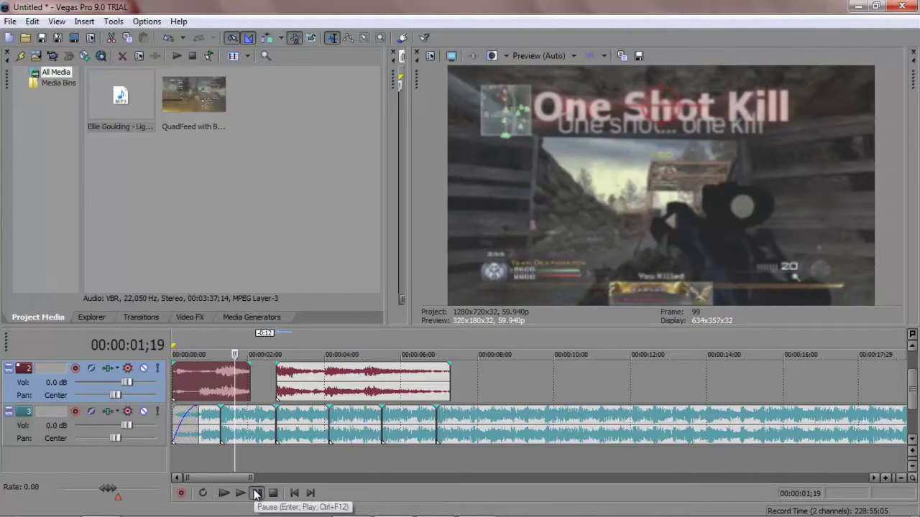
{"action": "left_click", "coordinate": [257, 493]}
{"action": "key", "text": "s"}
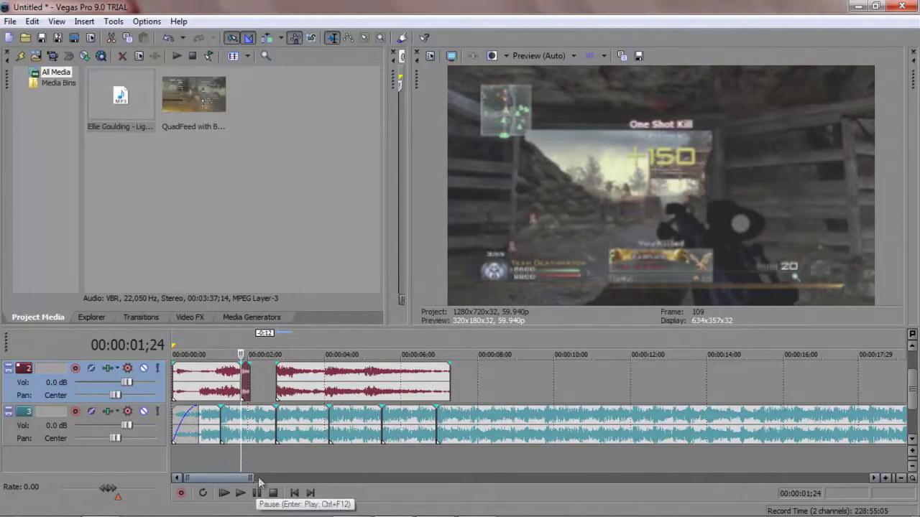
Stretch the short gameplay segment to a length of 00:00:00;27 to fill the gap and lock its pitch change to the stretch
{"action": "left_click_drag", "start_coordinate": [247, 396], "coordinate": [276, 396]}
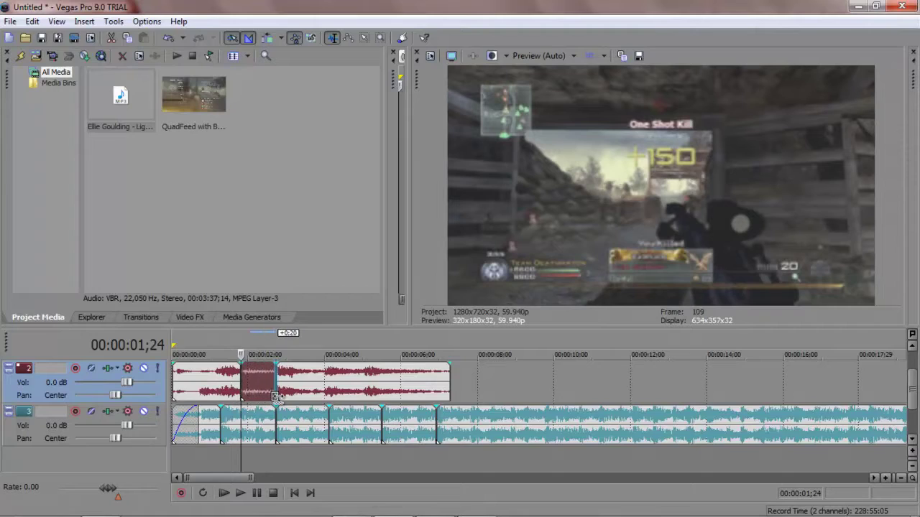
{"action": "right_click", "coordinate": [267, 399]}
{"action": "left_click", "coordinate": [291, 381]}
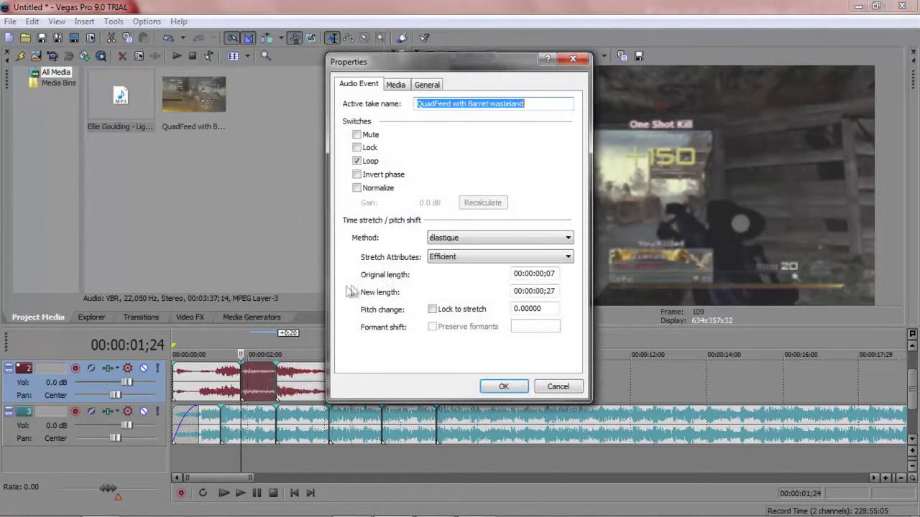
{"action": "left_click", "coordinate": [434, 309]}
{"action": "left_click", "coordinate": [499, 386]}
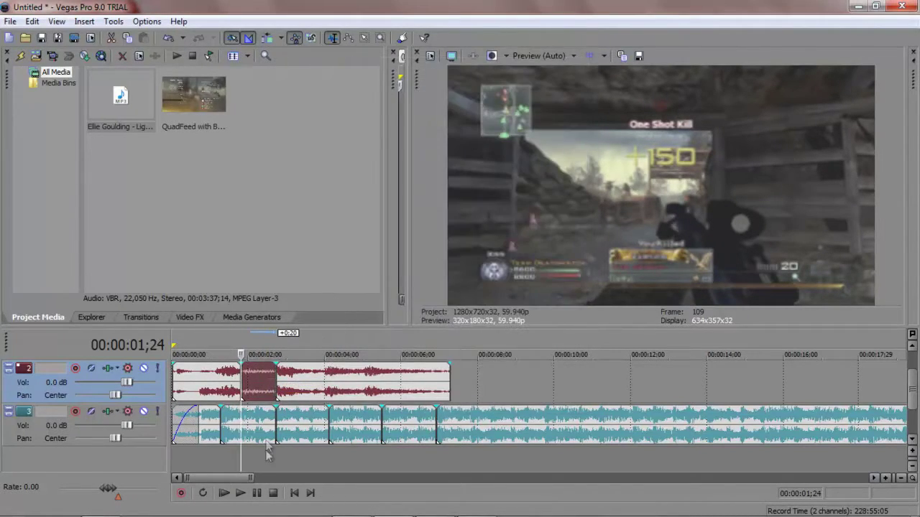
Play through the following kills, split the gameplay at 00:00:05;04 and move the part after it 10 frames later to the next beat split
{"action": "left_click", "coordinate": [256, 495]}
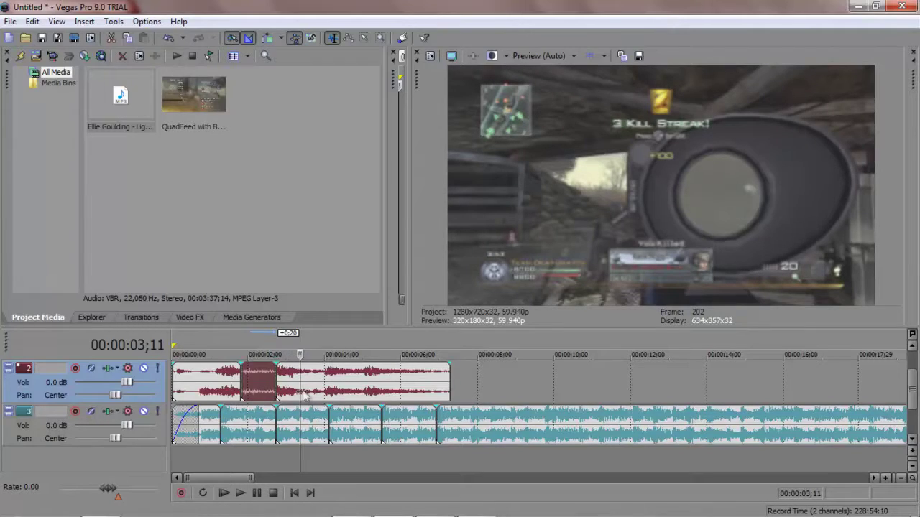
{"action": "left_click", "coordinate": [257, 495]}
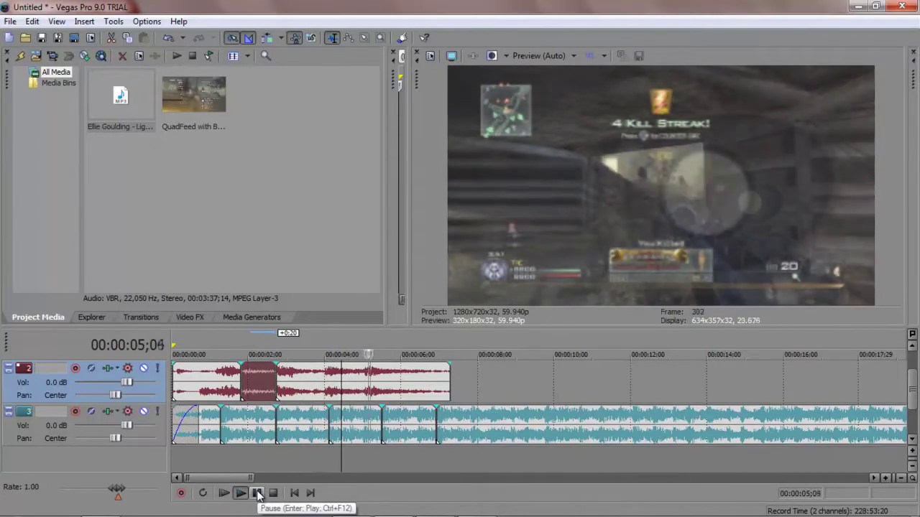
{"action": "left_click", "coordinate": [367, 394]}
{"action": "key", "text": "Right"}
{"action": "key", "text": "Right"}
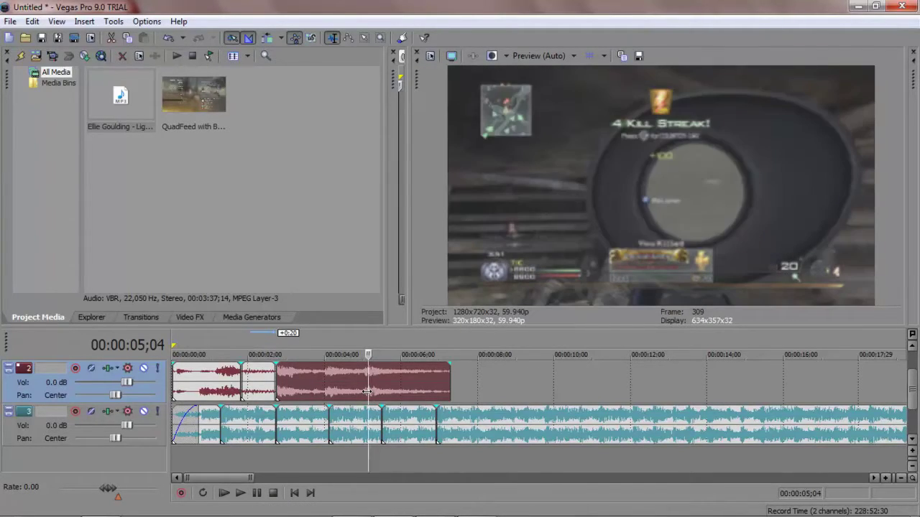
{"action": "key", "text": "s"}
{"action": "left_click_drag", "start_coordinate": [369, 394], "coordinate": [388, 396]}
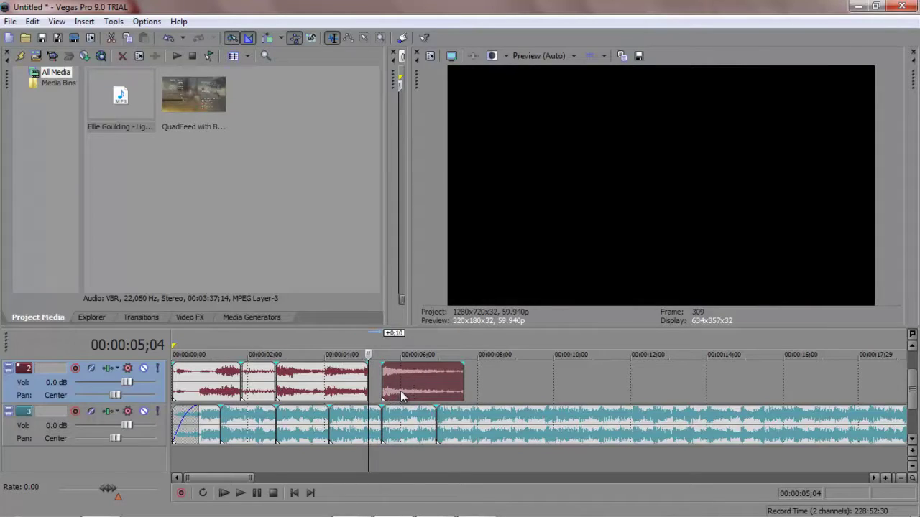
Split the last gameplay segment at 00:00:06;00, delete the part after it and stretch the short remainder to 00:00:02;00
{"action": "left_click", "coordinate": [400, 390]}
{"action": "key", "text": "s"}
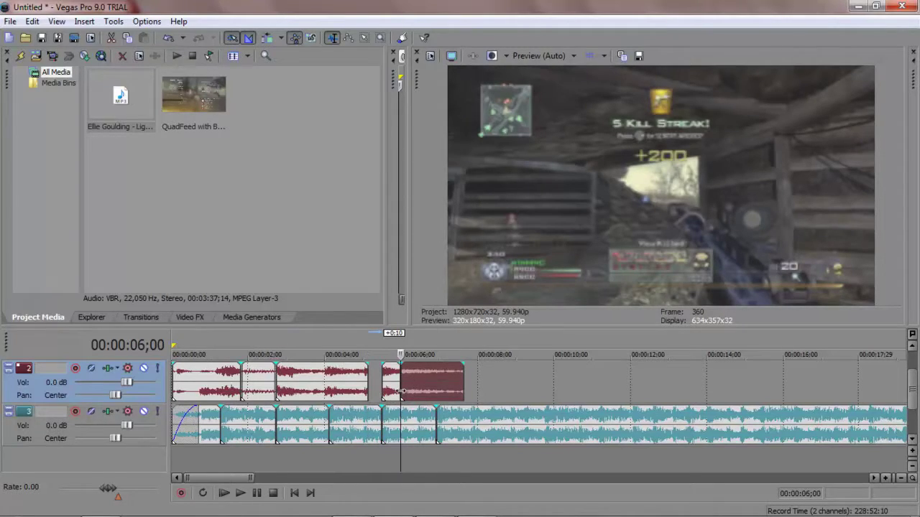
{"action": "key", "text": "Delete"}
{"action": "left_click_drag", "start_coordinate": [399, 391], "coordinate": [458, 391]}
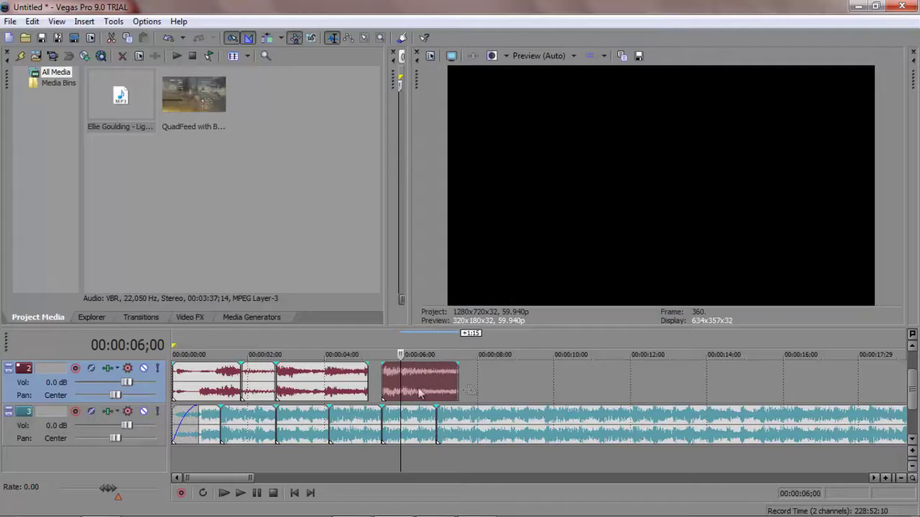
Split the gameplay at the song's third beat split and at 00:00:04;17, then stretch the last piece 10 frames to close the gap
{"action": "left_click", "coordinate": [329, 392]}
{"action": "key", "text": "s"}
{"action": "left_click", "coordinate": [347, 390]}
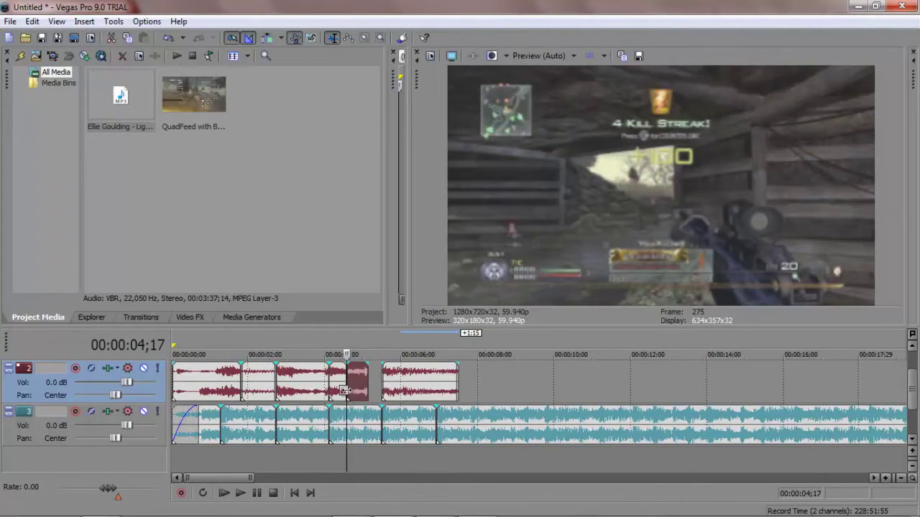
{"action": "left_click_drag", "start_coordinate": [344, 390], "coordinate": [374, 391]}
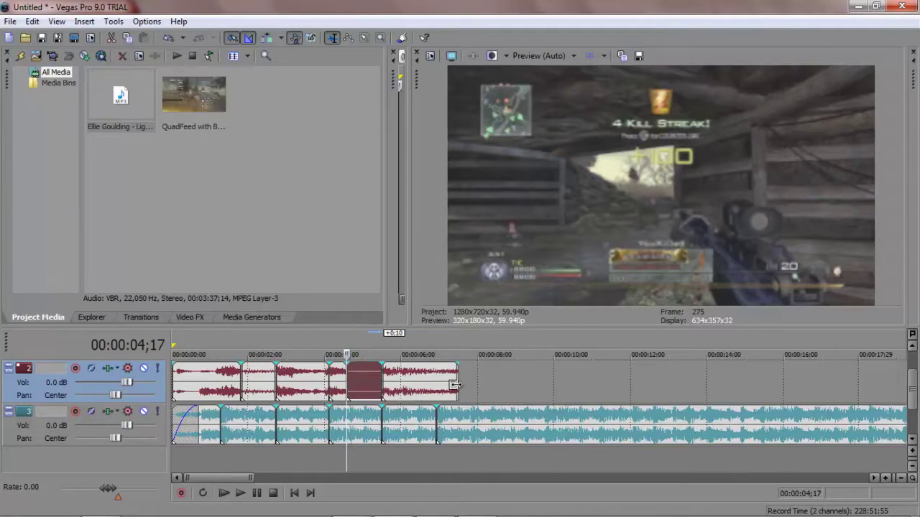
Cut off the song after 00:00:08;17 and add a fade-out at its end
{"action": "left_click", "coordinate": [500, 416]}
{"action": "key", "text": "s"}
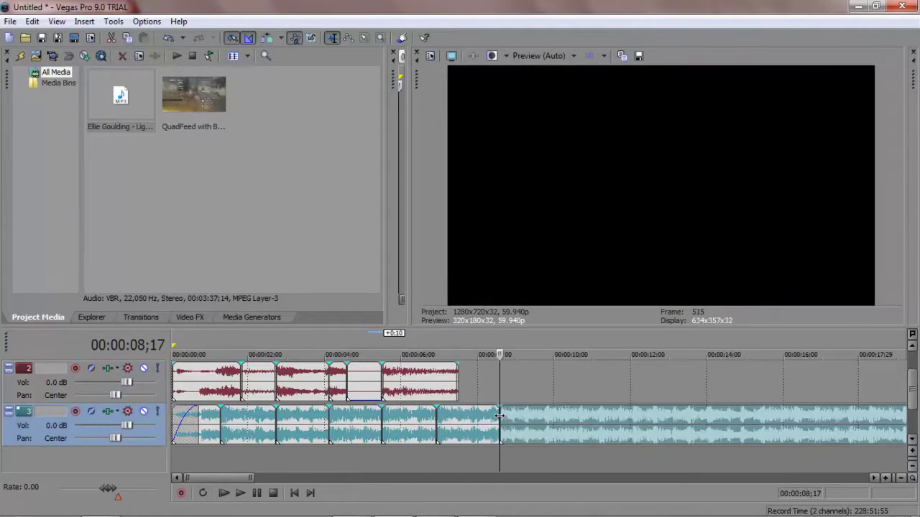
{"action": "key", "text": "Delete"}
{"action": "left_click_drag", "start_coordinate": [499, 408], "coordinate": [460, 407]}
{"action": "left_click", "coordinate": [911, 357]}
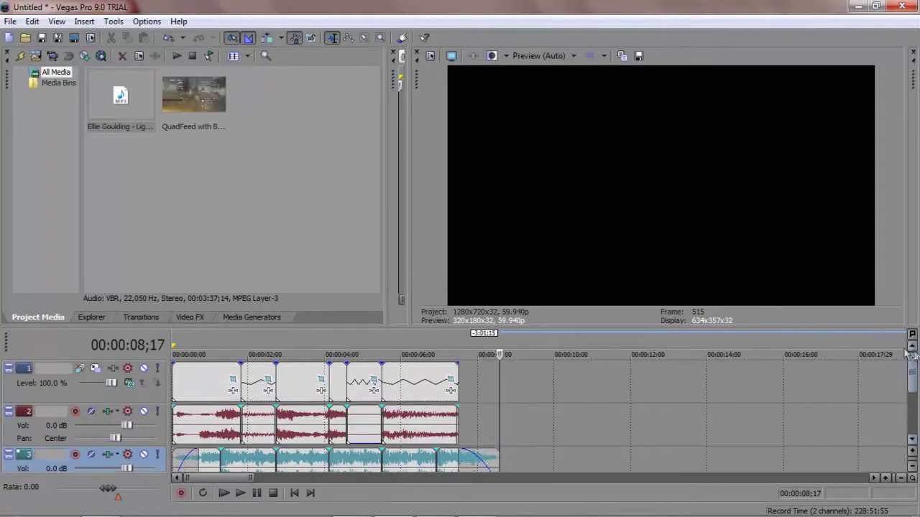
Play the edit from the start and lock the last gameplay segment's pitch change to its stretch
{"action": "left_click", "coordinate": [223, 492]}
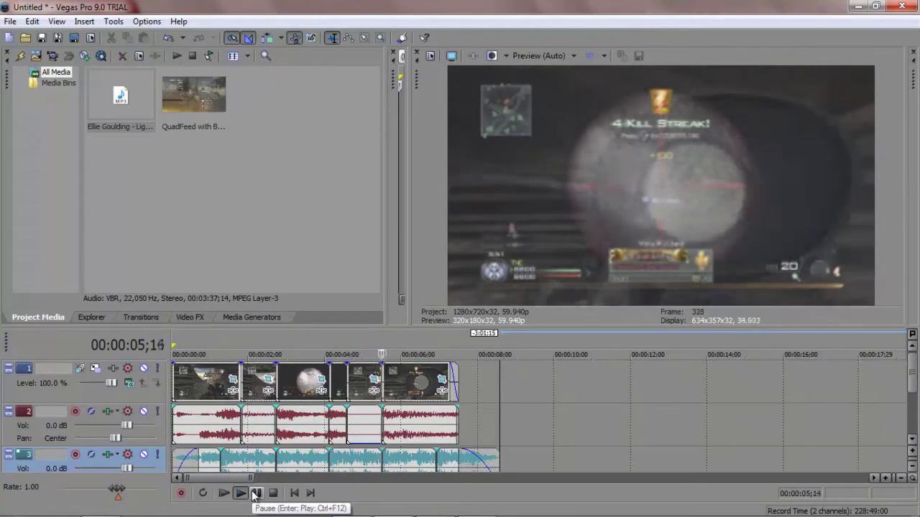
{"action": "left_click", "coordinate": [255, 493]}
{"action": "right_click", "coordinate": [410, 417]}
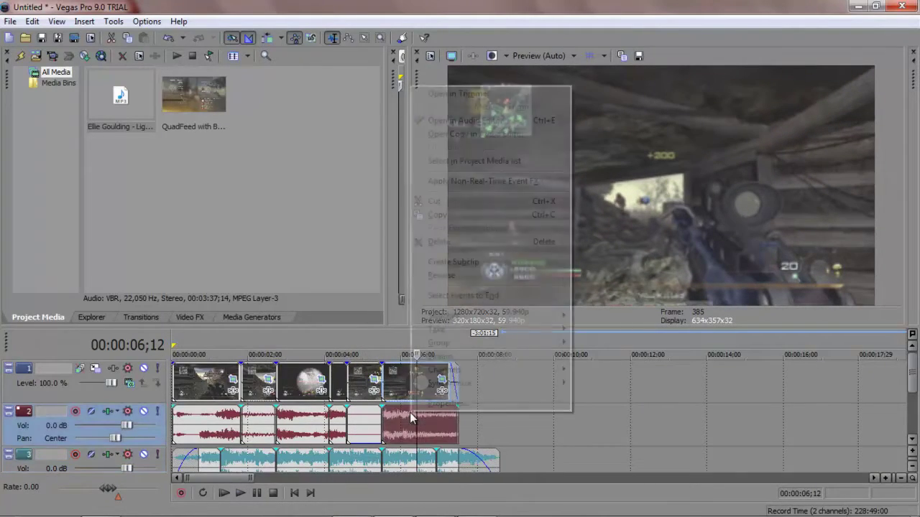
{"action": "left_click", "coordinate": [431, 404]}
{"action": "left_click", "coordinate": [432, 309]}
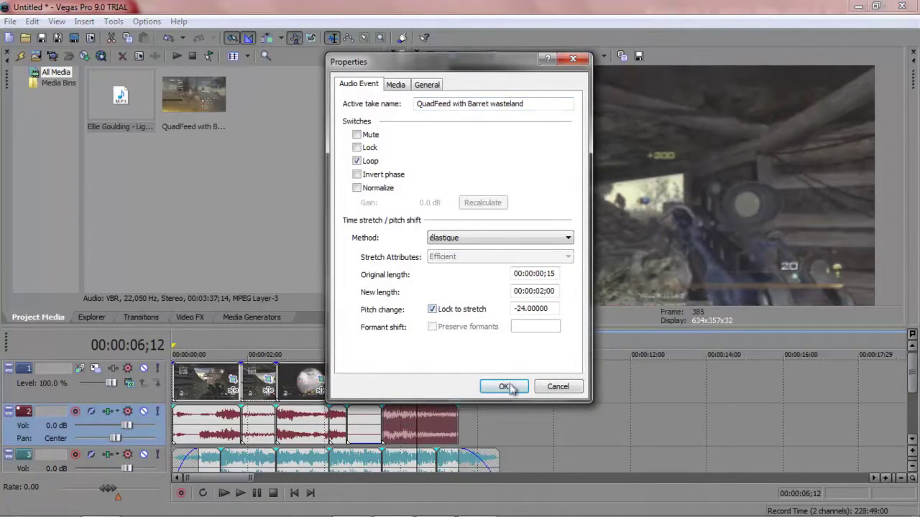
{"action": "left_click", "coordinate": [504, 387]}
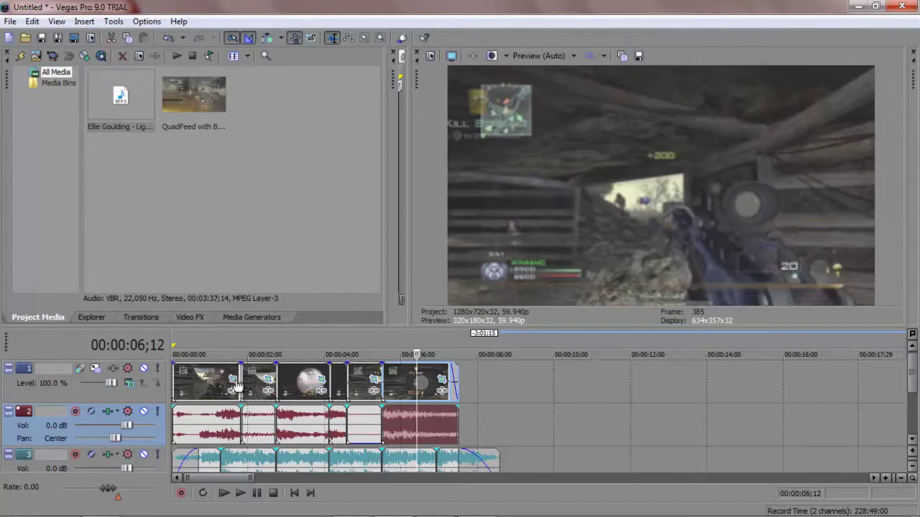
Apply the MW3 Color Curves preset to all gameplay video segments from the second one to the last
{"action": "left_click", "coordinate": [207, 377]}
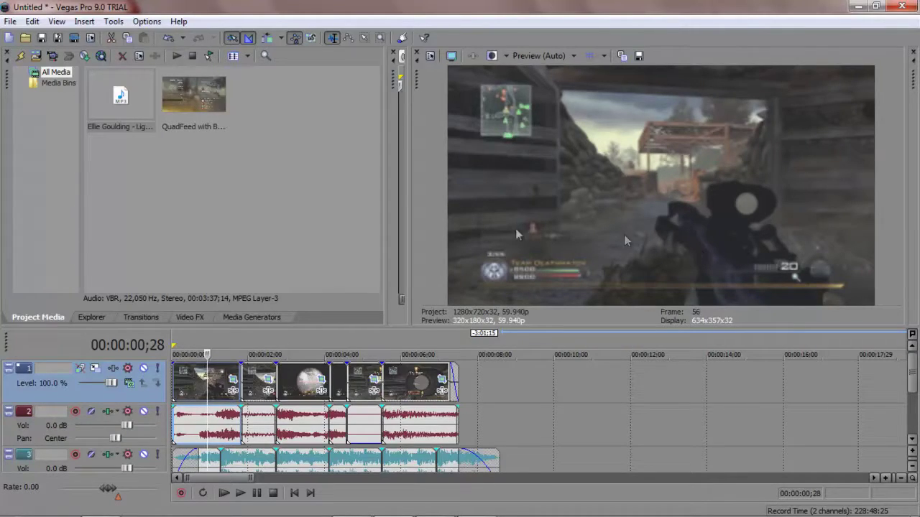
{"action": "left_click", "coordinate": [256, 374]}
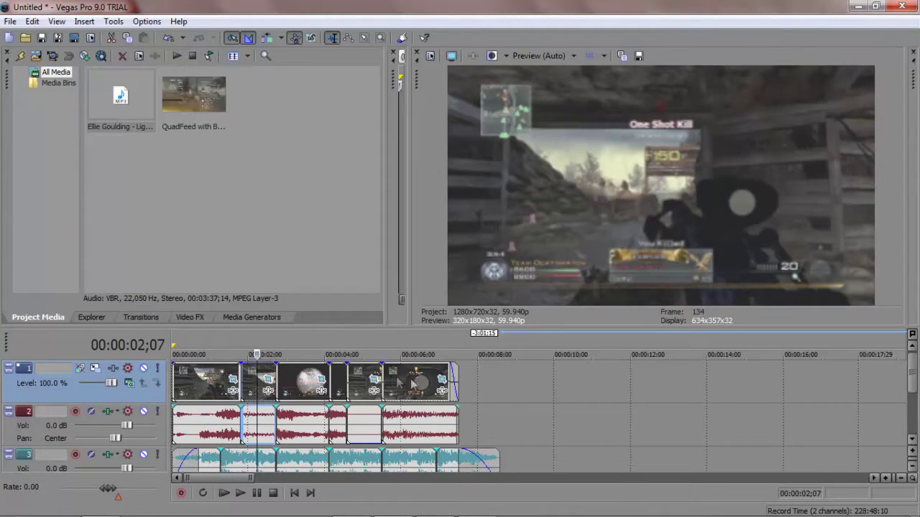
{"action": "left_click", "coordinate": [413, 378], "text": "shift"}
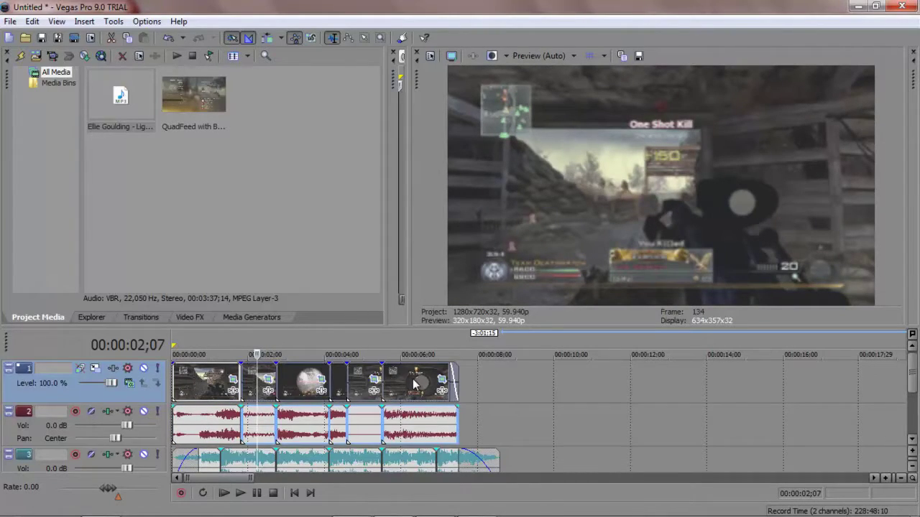
{"action": "left_click", "coordinate": [188, 317]}
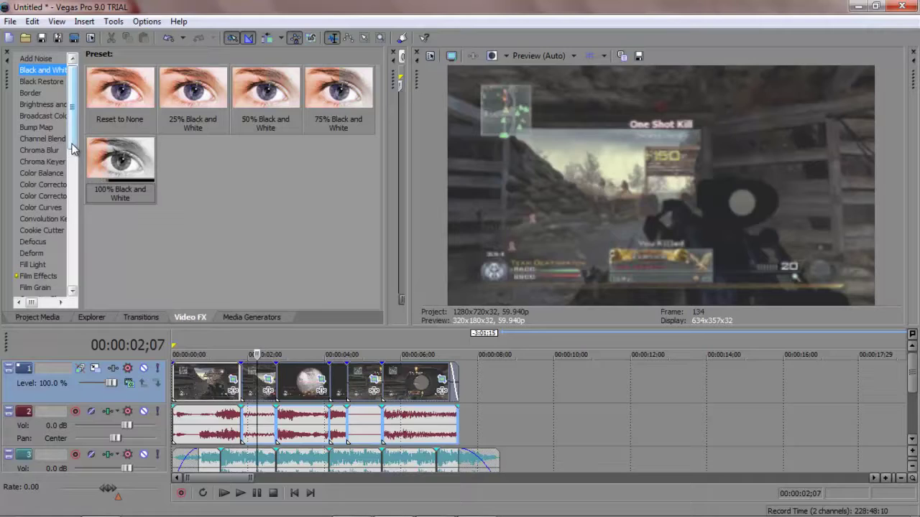
{"action": "left_click", "coordinate": [41, 208]}
{"action": "left_click_drag", "start_coordinate": [377, 152], "coordinate": [378, 288]}
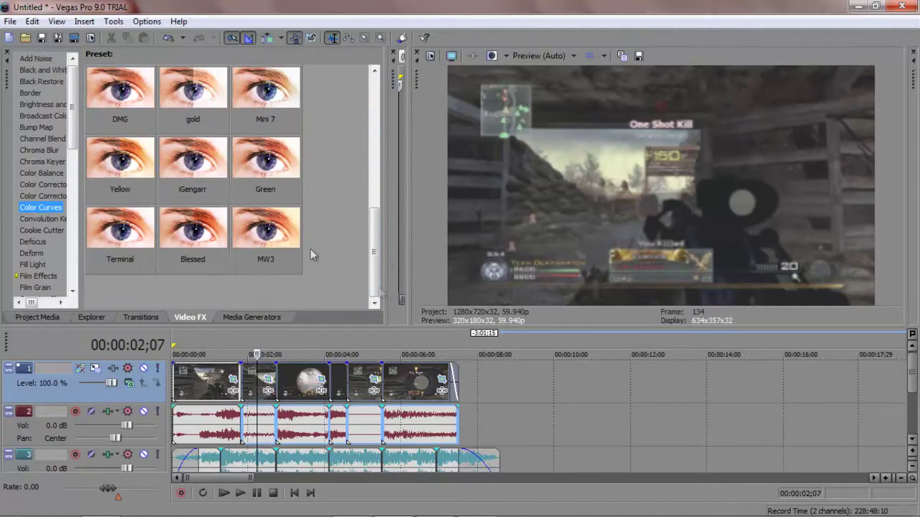
{"action": "left_click", "coordinate": [279, 245]}
{"action": "left_click_drag", "start_coordinate": [279, 244], "coordinate": [427, 391]}
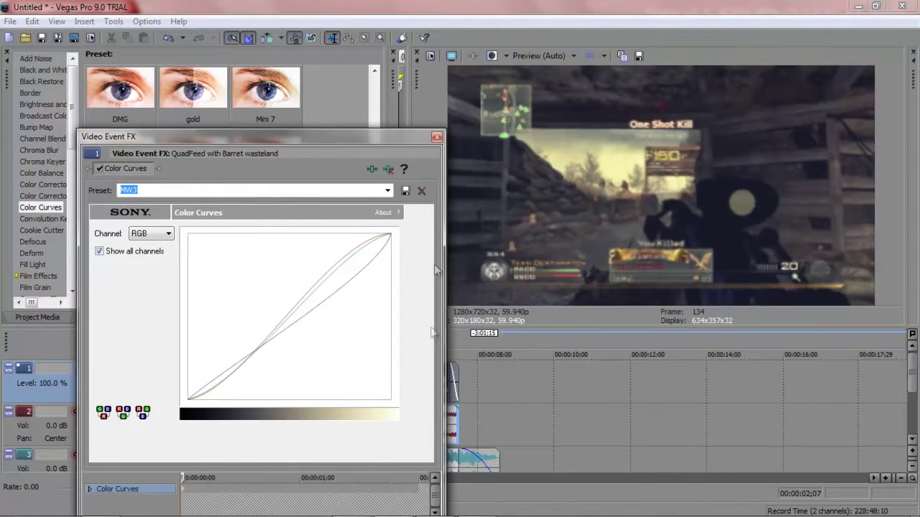
{"action": "left_click", "coordinate": [436, 138]}
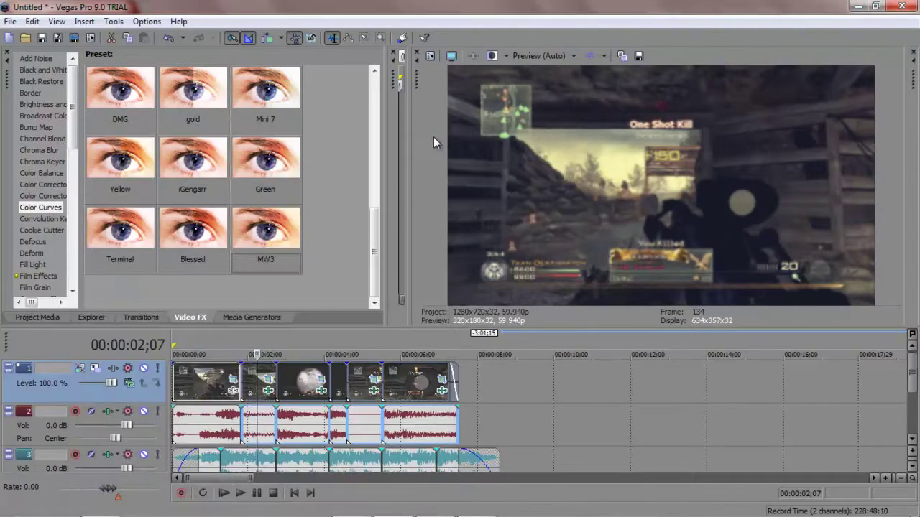
Apply the Color Corrector preset Studio RGB to Computer RGB to the selected gameplay segments
{"action": "left_click", "coordinate": [64, 185]}
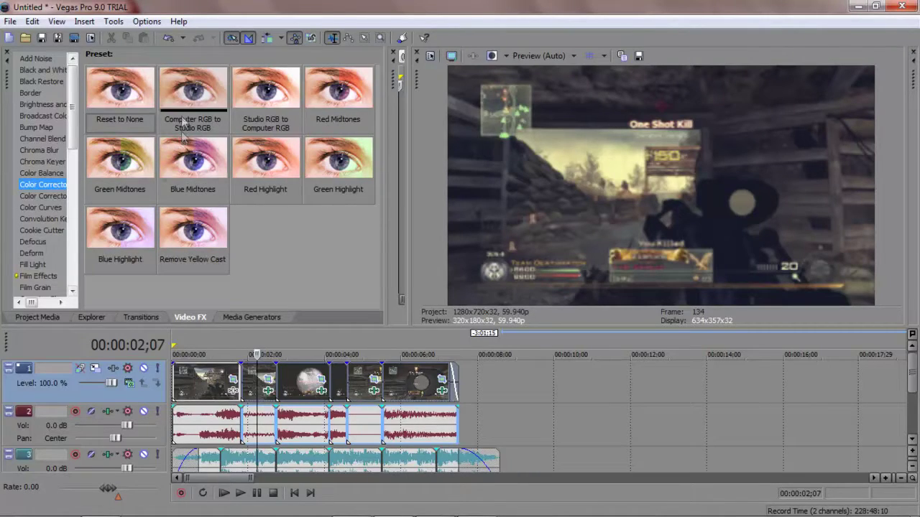
{"action": "left_click_drag", "start_coordinate": [264, 100], "coordinate": [291, 394]}
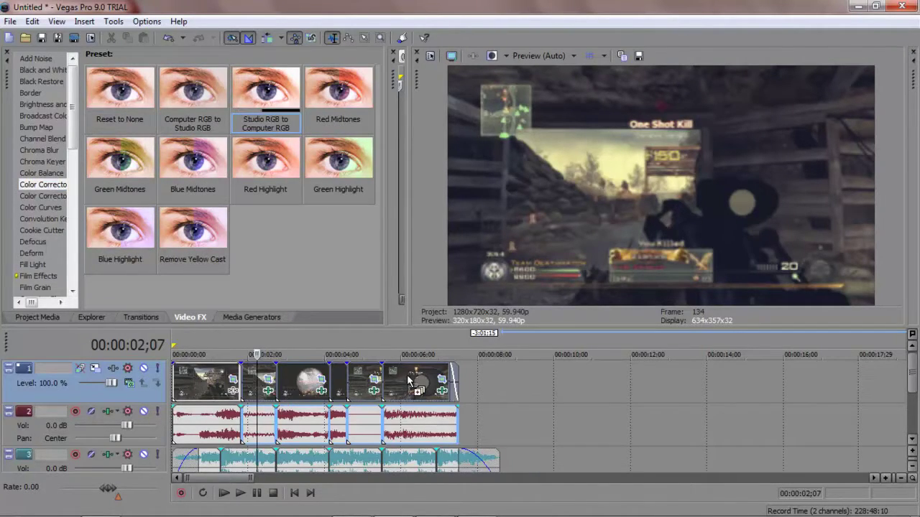
{"action": "left_click", "coordinate": [436, 137]}
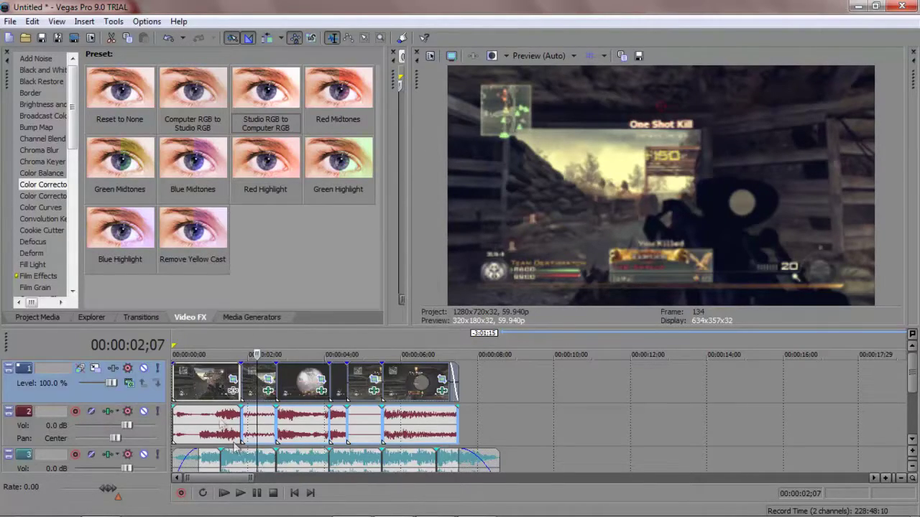
Play the edit from the start to check the colour change and review the effects on the second gameplay segment
{"action": "left_click", "coordinate": [223, 493]}
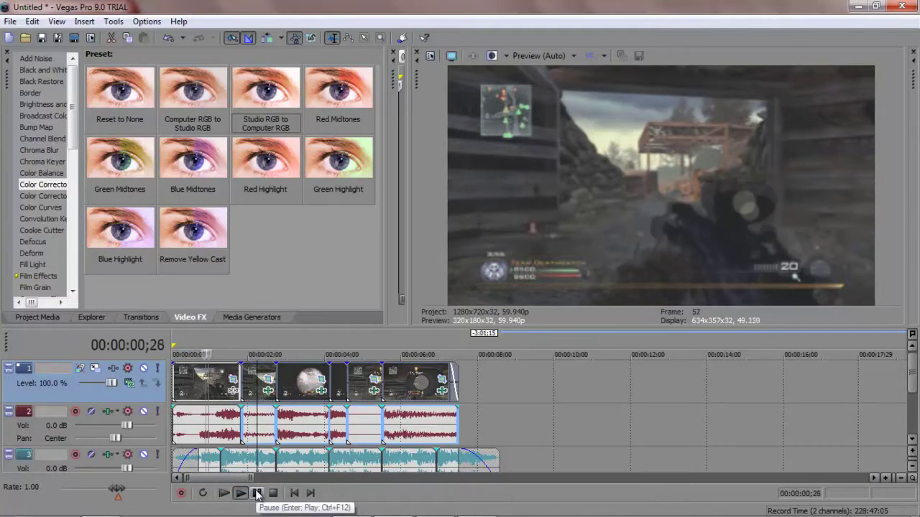
{"action": "left_click", "coordinate": [256, 493]}
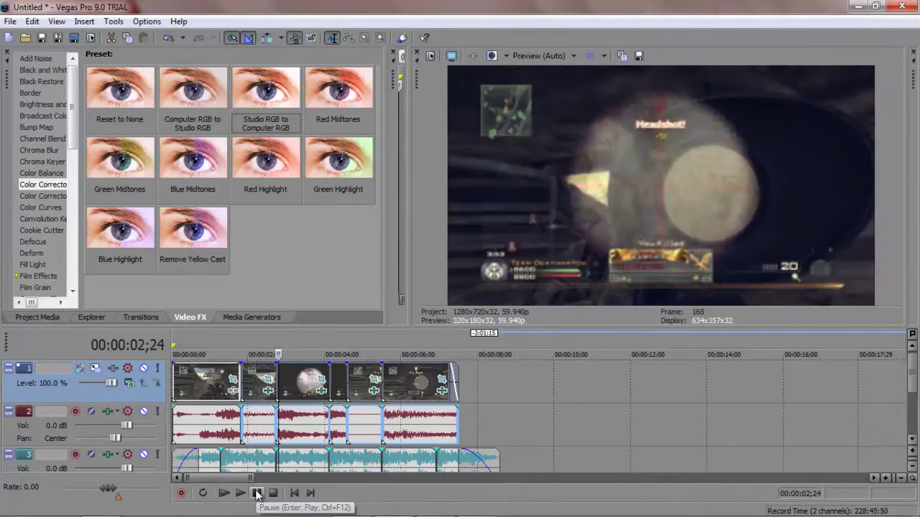
{"action": "left_click", "coordinate": [268, 392]}
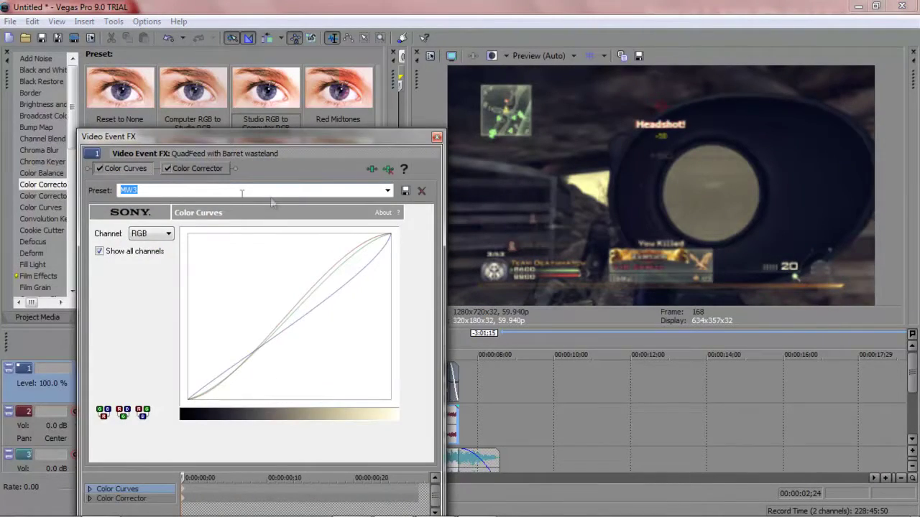
{"action": "left_click", "coordinate": [436, 137]}
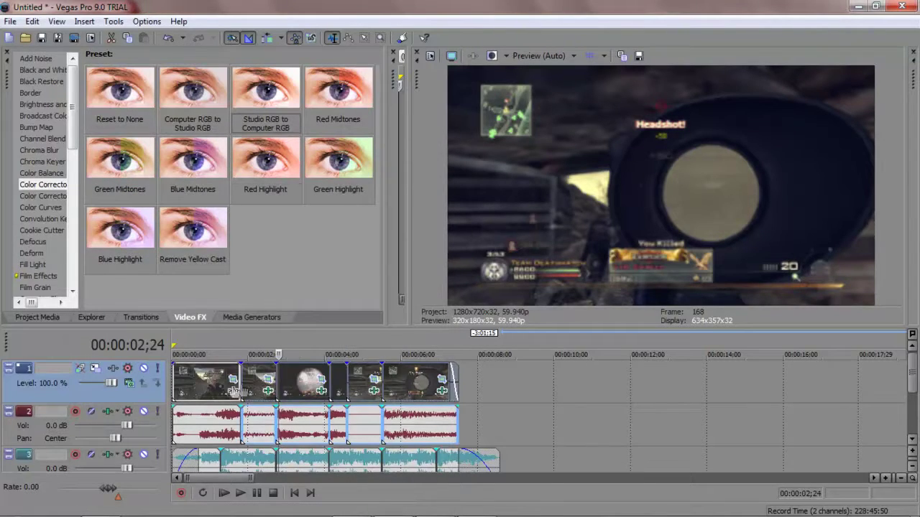
Split the first gameplay segment at 00:00:01;08 and apply the Studio RGB to Computer RGB Color Corrector preset to the part after the split
{"action": "left_click", "coordinate": [223, 390]}
{"action": "key", "text": "s"}
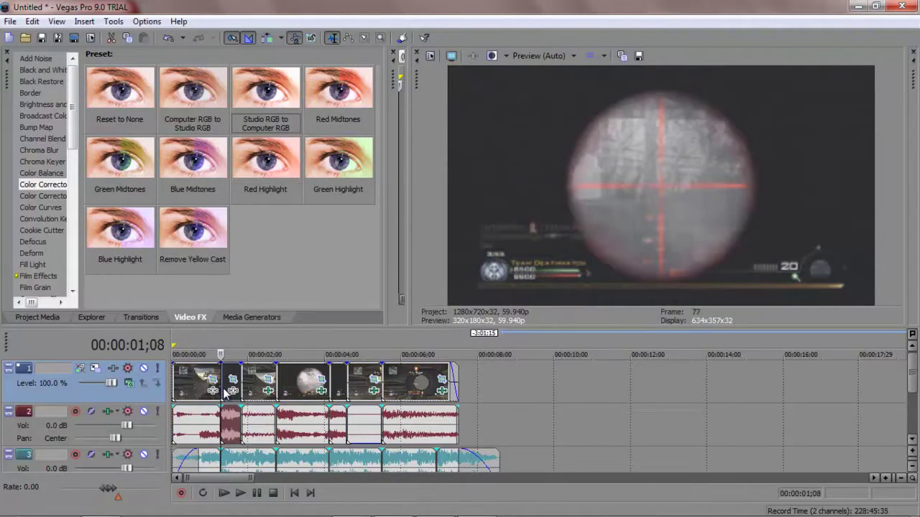
{"action": "left_click", "coordinate": [232, 391]}
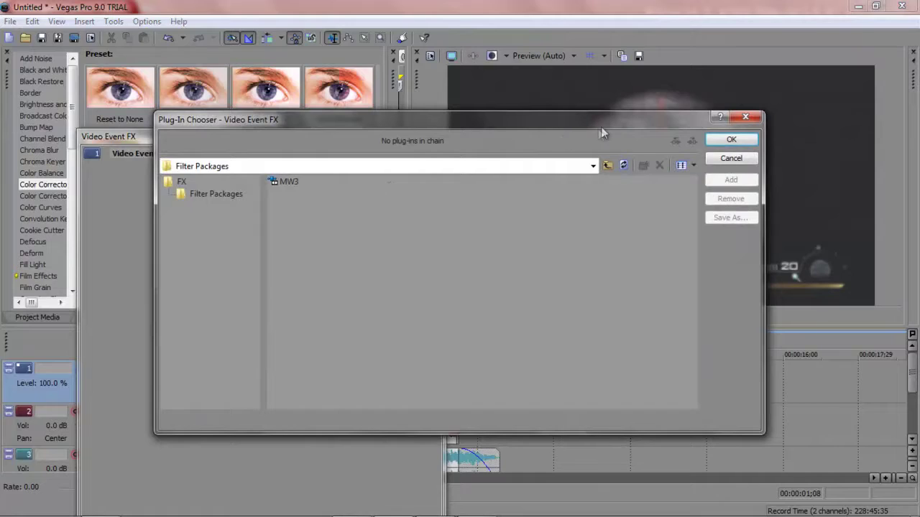
{"action": "left_click", "coordinate": [745, 116]}
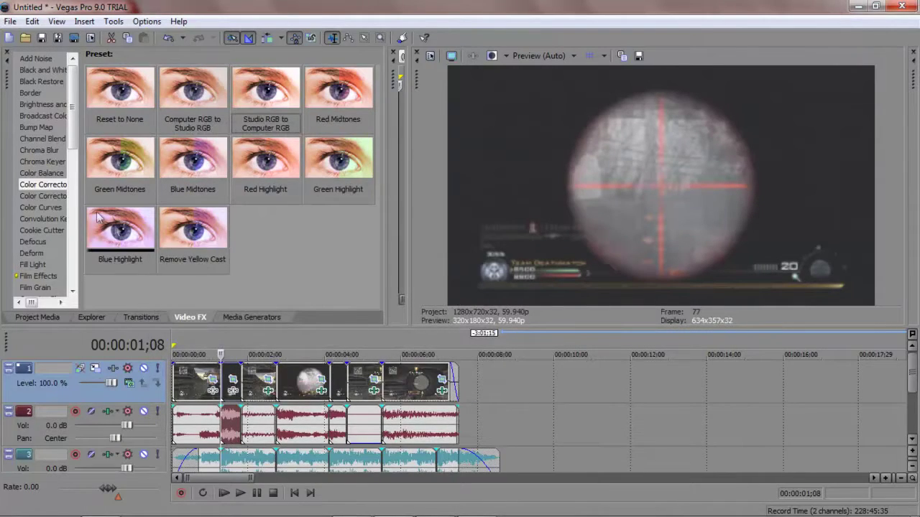
{"action": "left_click_drag", "start_coordinate": [265, 97], "coordinate": [225, 373]}
{"action": "left_click", "coordinate": [436, 137]}
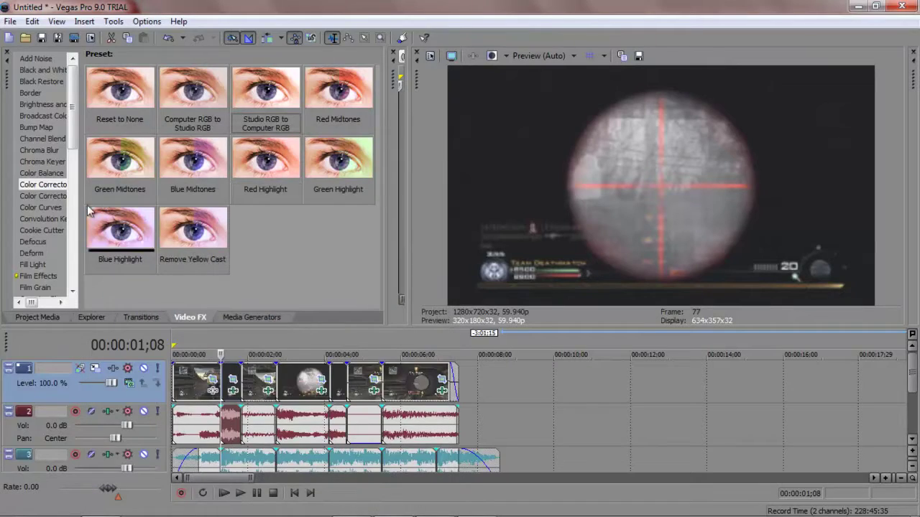
Add the MW3 Color Curves preset to the short segment after 00:00:01;08 and play the edit from the start
{"action": "left_click", "coordinate": [43, 206]}
{"action": "left_click_drag", "start_coordinate": [383, 132], "coordinate": [378, 252]}
{"action": "left_click_drag", "start_coordinate": [265, 230], "coordinate": [234, 391]}
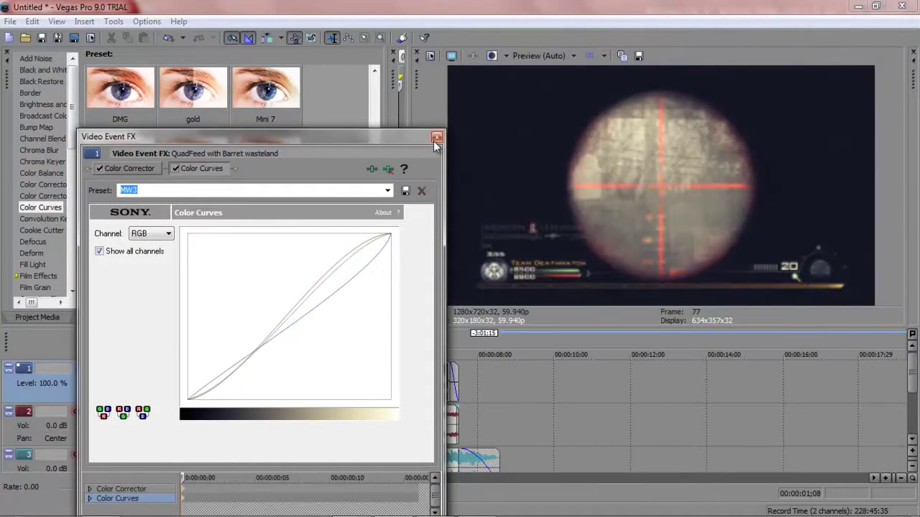
{"action": "left_click", "coordinate": [436, 138]}
{"action": "left_click", "coordinate": [224, 493]}
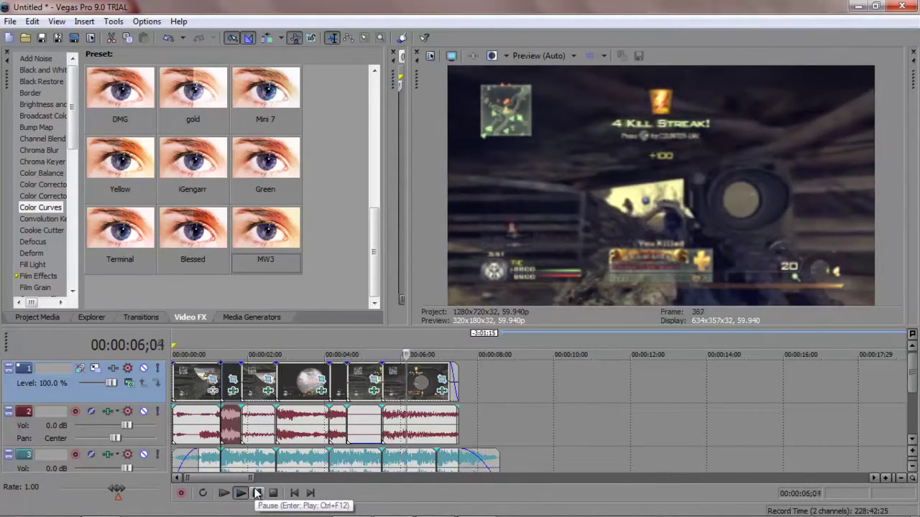
{"action": "left_click", "coordinate": [256, 493]}
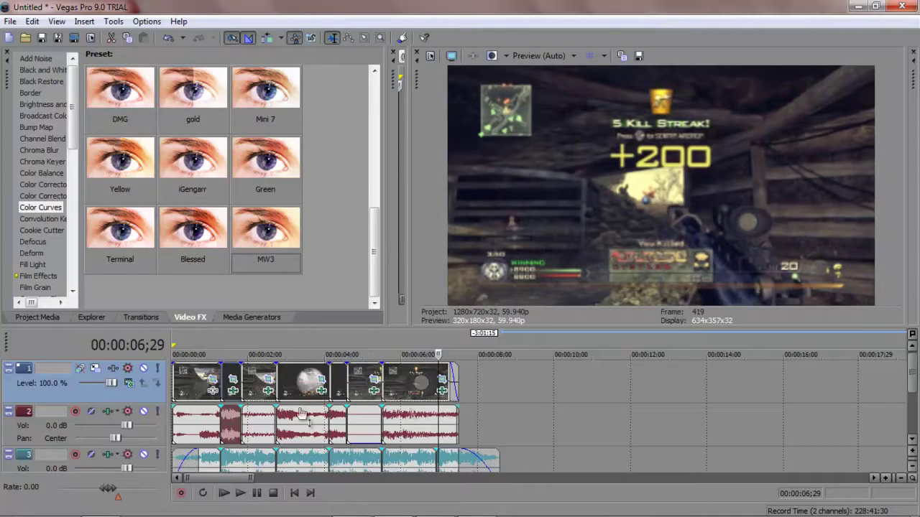
Apply the Radial Blur preset Intense Fixed Radius to the short gameplay segment starting at 00:00:01;08
{"action": "left_click", "coordinate": [225, 379]}
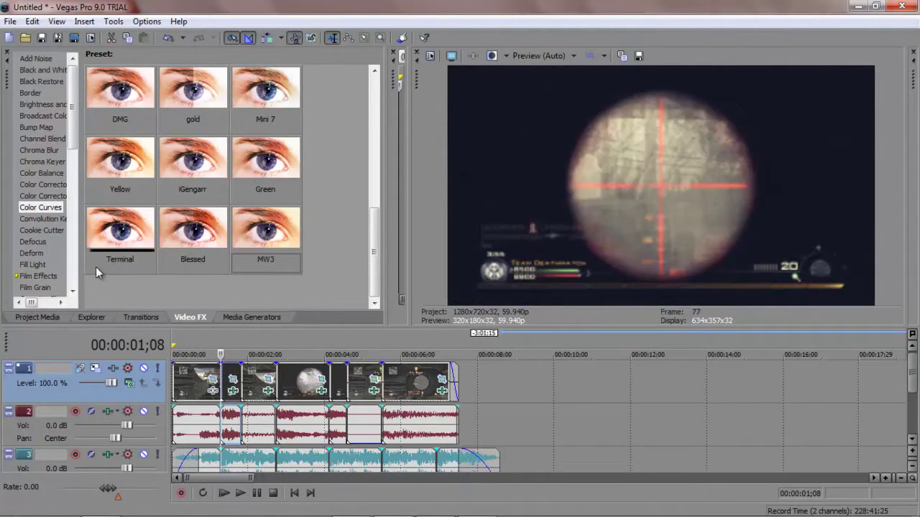
{"action": "left_click_drag", "start_coordinate": [81, 248], "coordinate": [117, 247]}
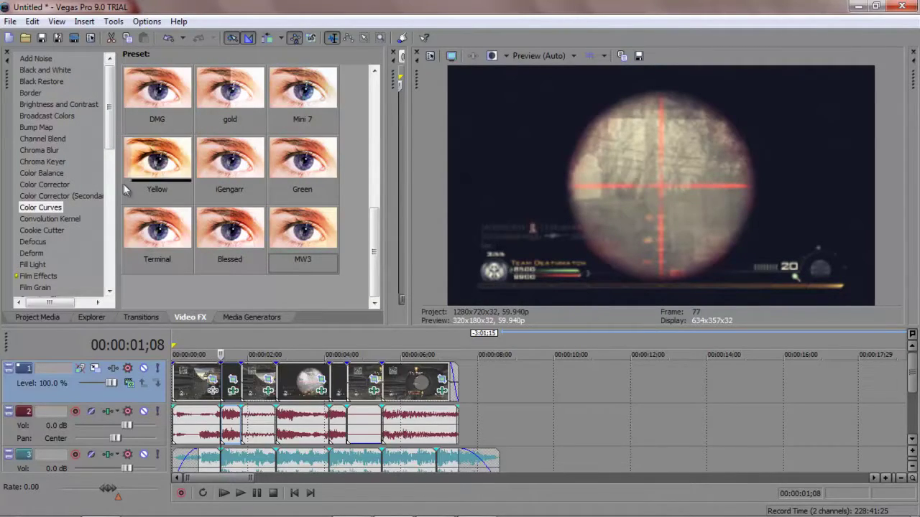
{"action": "scroll", "coordinate": [113, 172], "scroll_direction": "down", "scroll_amount": 4}
{"action": "scroll", "coordinate": [113, 174], "scroll_direction": "down", "scroll_amount": 3}
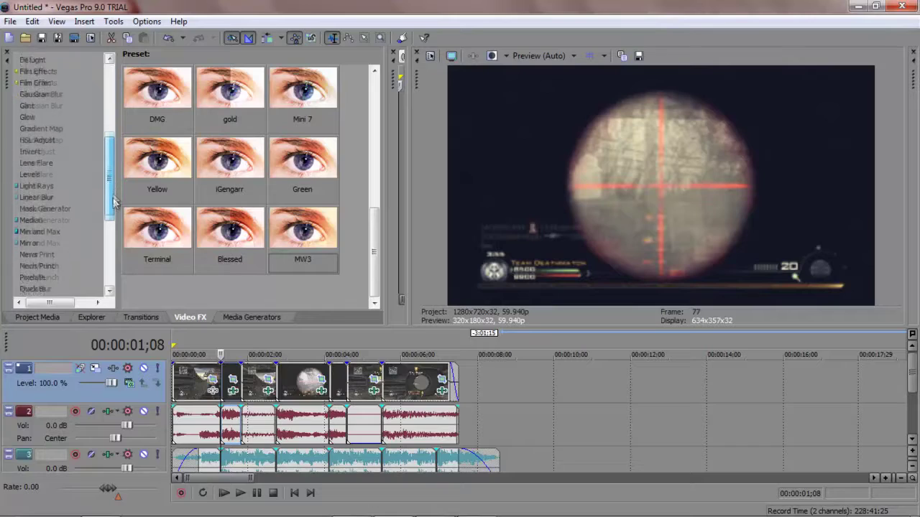
{"action": "left_click", "coordinate": [43, 249]}
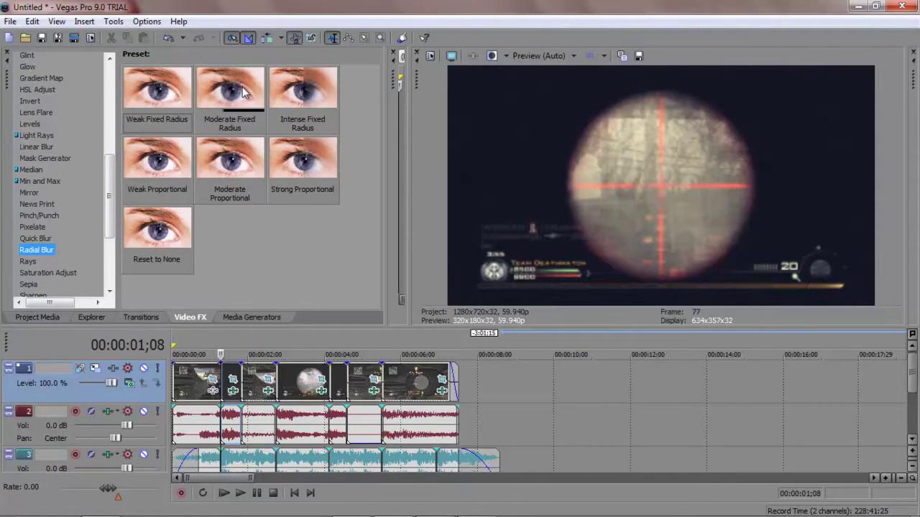
{"action": "left_click_drag", "start_coordinate": [302, 92], "coordinate": [232, 375]}
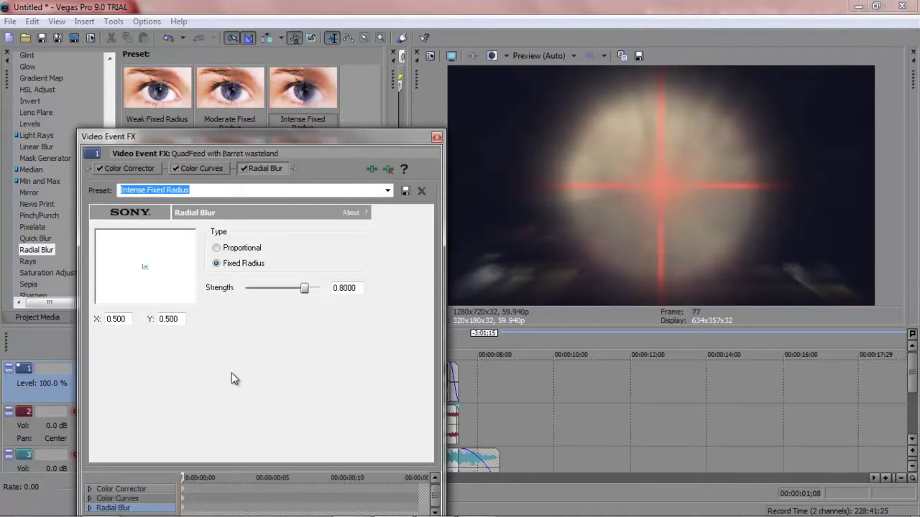
Animate the Radial Blur strength from about 0.57 at the segment's start to 0 at its end
{"action": "left_click_drag", "start_coordinate": [305, 294], "coordinate": [288, 295]}
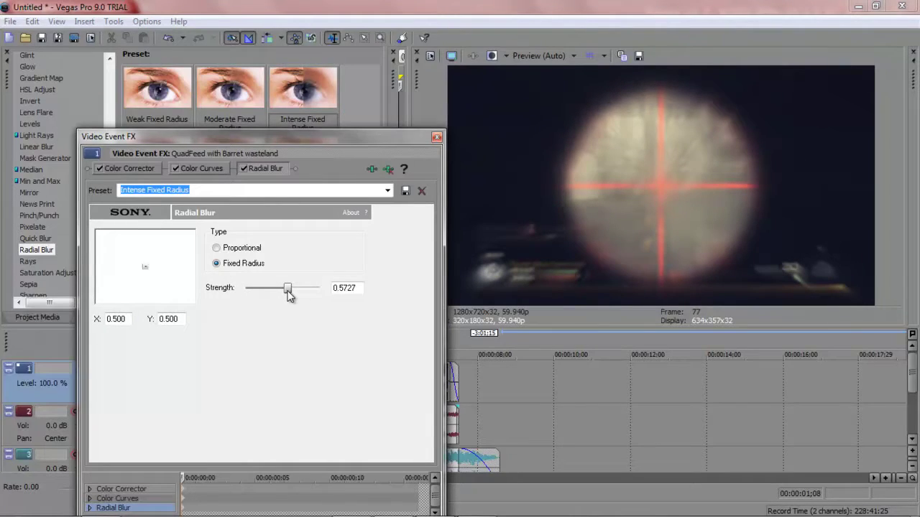
{"action": "left_click_drag", "start_coordinate": [374, 132], "coordinate": [376, 104]}
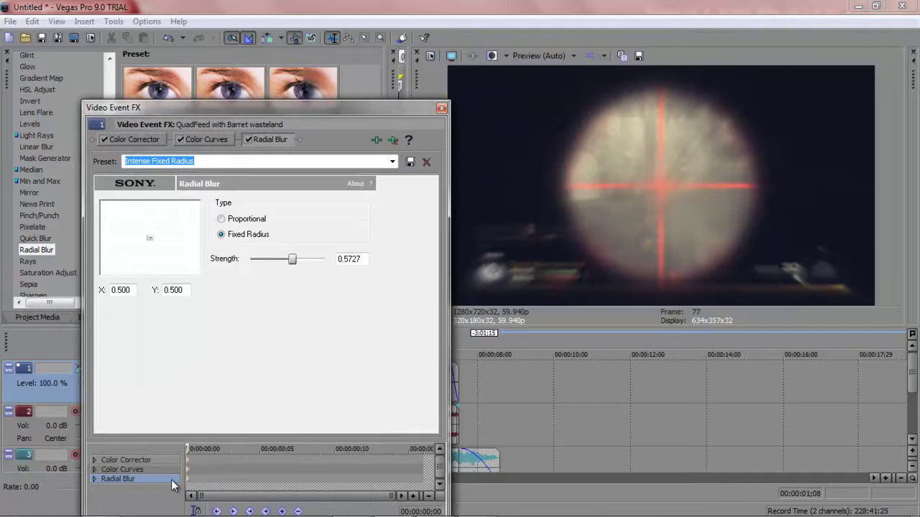
{"action": "left_click", "coordinate": [423, 483]}
{"action": "left_click_drag", "start_coordinate": [291, 260], "coordinate": [232, 270]}
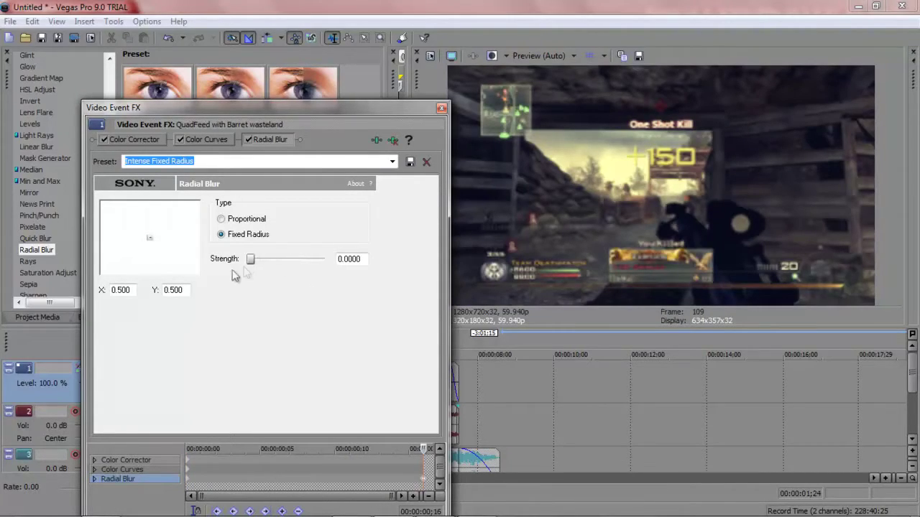
{"action": "left_click", "coordinate": [442, 108]}
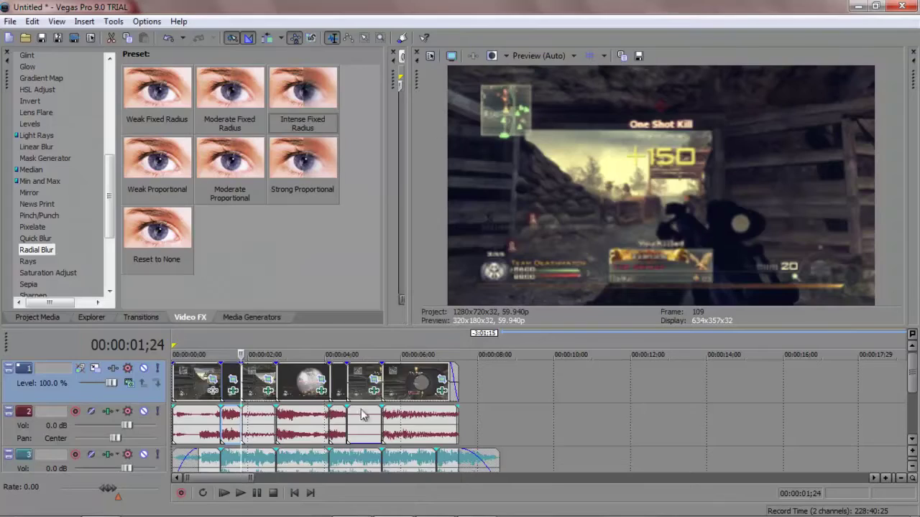
Play the edit twice from 00:00:01;08 to review the fading radial blur
{"action": "left_click", "coordinate": [212, 389]}
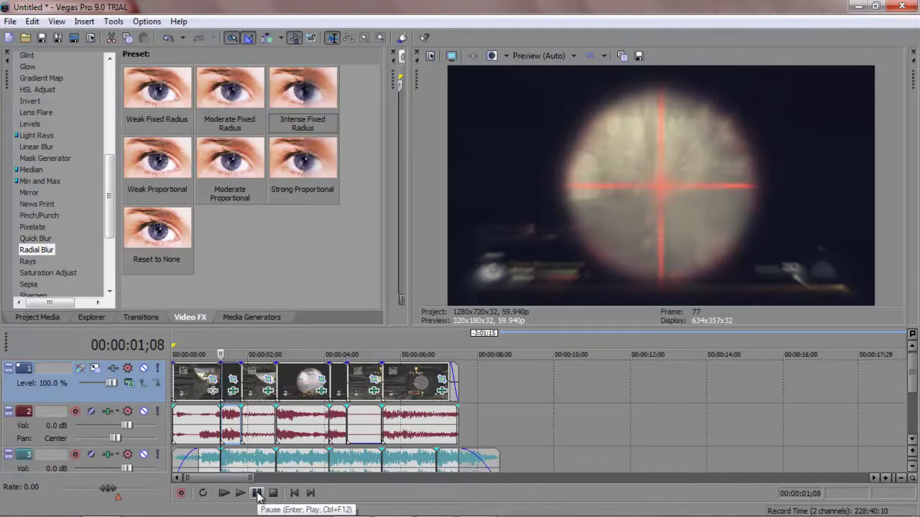
{"action": "left_click", "coordinate": [258, 495]}
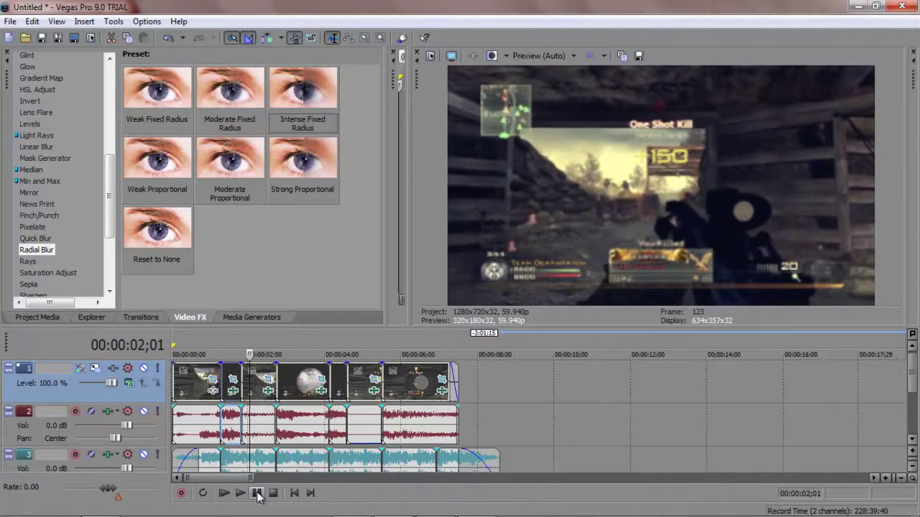
{"action": "left_click", "coordinate": [257, 495]}
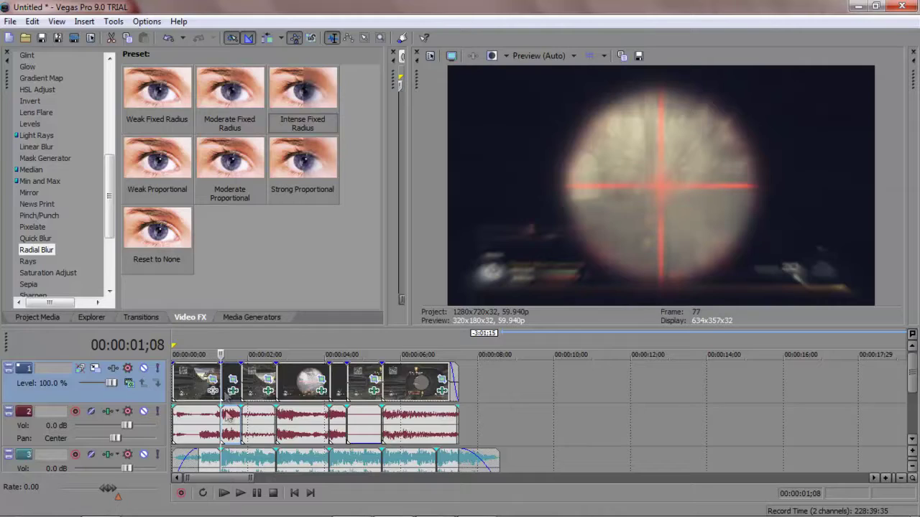
{"action": "left_click", "coordinate": [257, 494]}
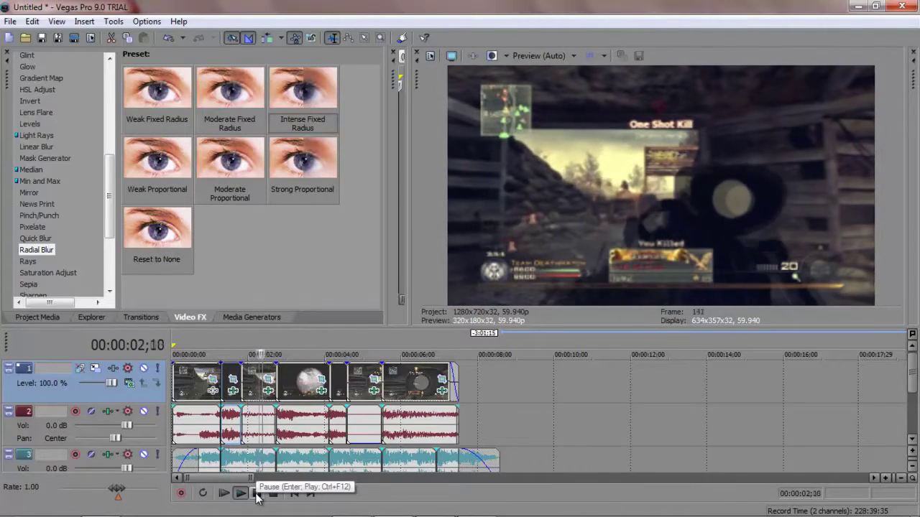
{"action": "left_click", "coordinate": [257, 494]}
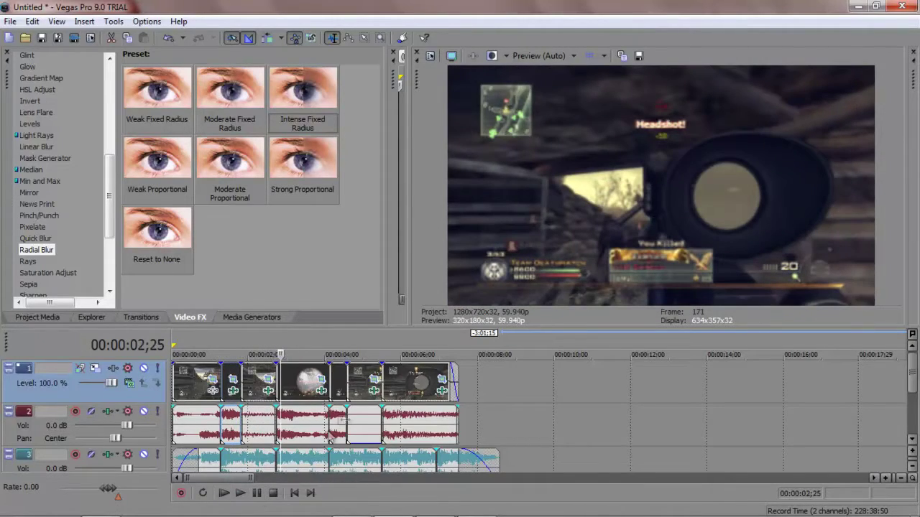
Split the scoped gameplay segment after the Headshot kill at 00:00:03;18
{"action": "left_click", "coordinate": [302, 388]}
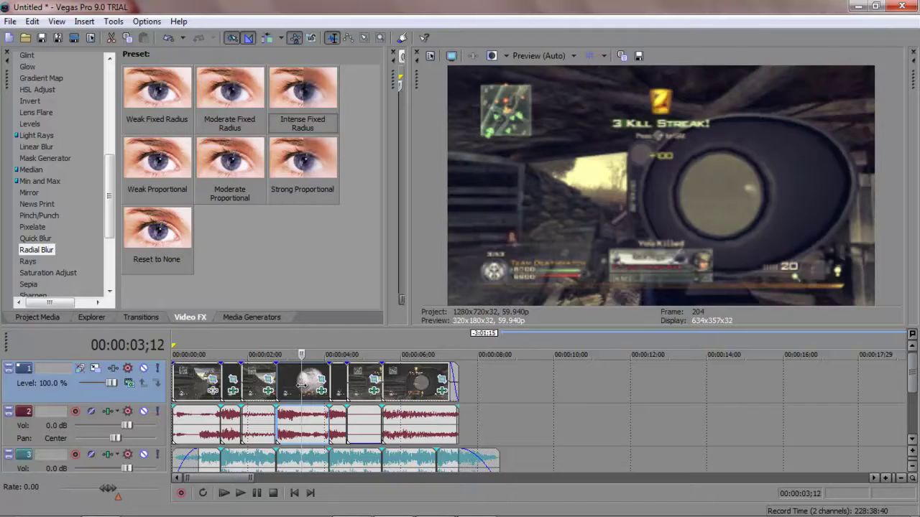
{"action": "left_click", "coordinate": [309, 384]}
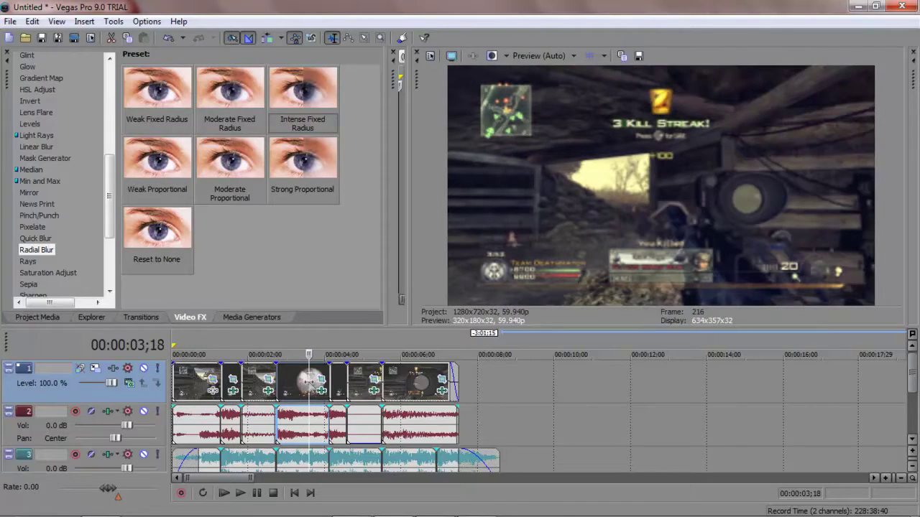
{"action": "key", "text": "s"}
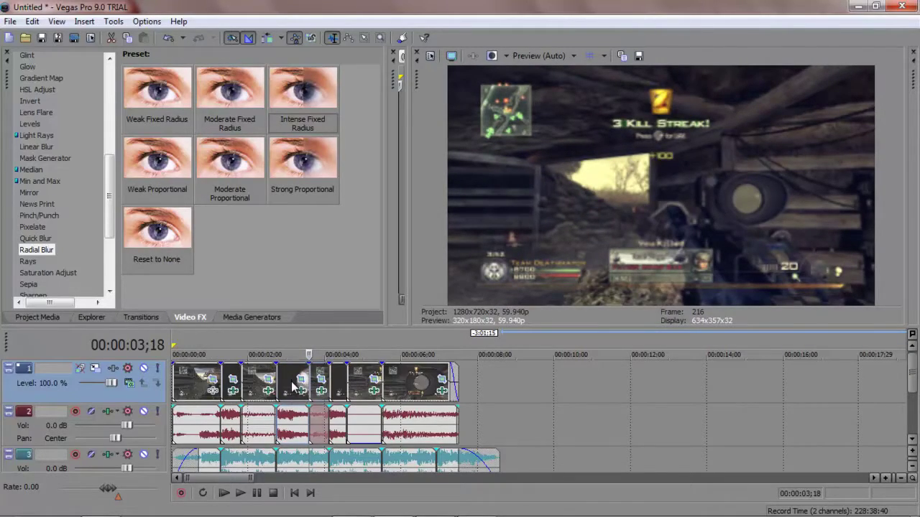
Keyframe Pan/Crop on the part before the 00:00:03;18 split, from a 1,036.4 by 580.2 crop at the start to the existing full framing at the end
{"action": "left_click", "coordinate": [301, 379]}
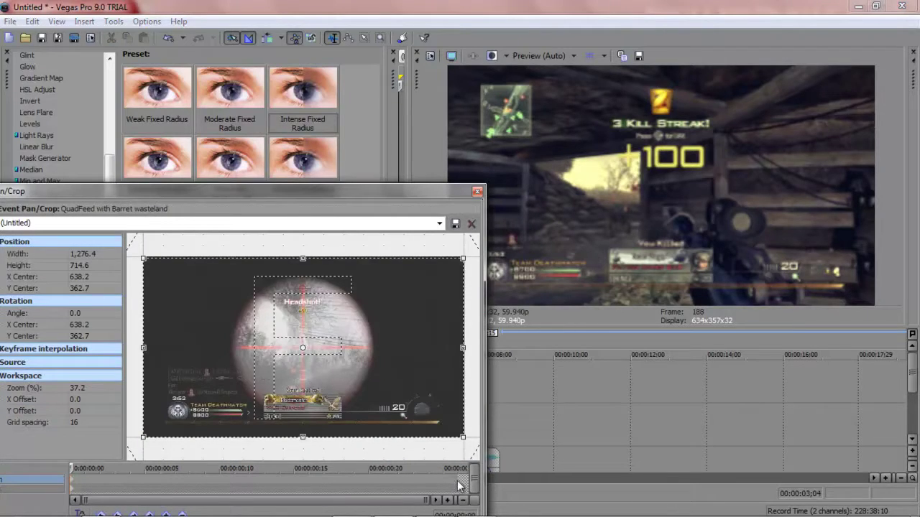
{"action": "left_click", "coordinate": [458, 482]}
{"action": "left_click_drag", "start_coordinate": [350, 196], "coordinate": [397, 116]}
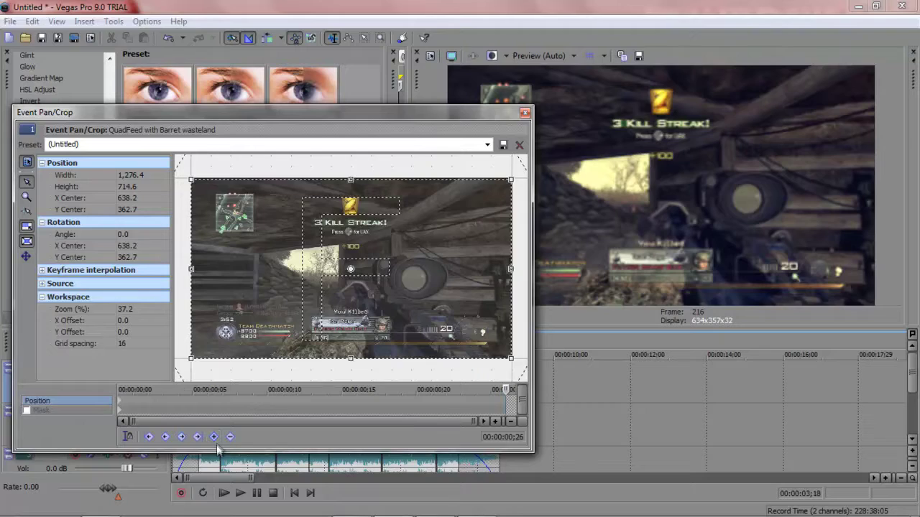
{"action": "left_click", "coordinate": [121, 402]}
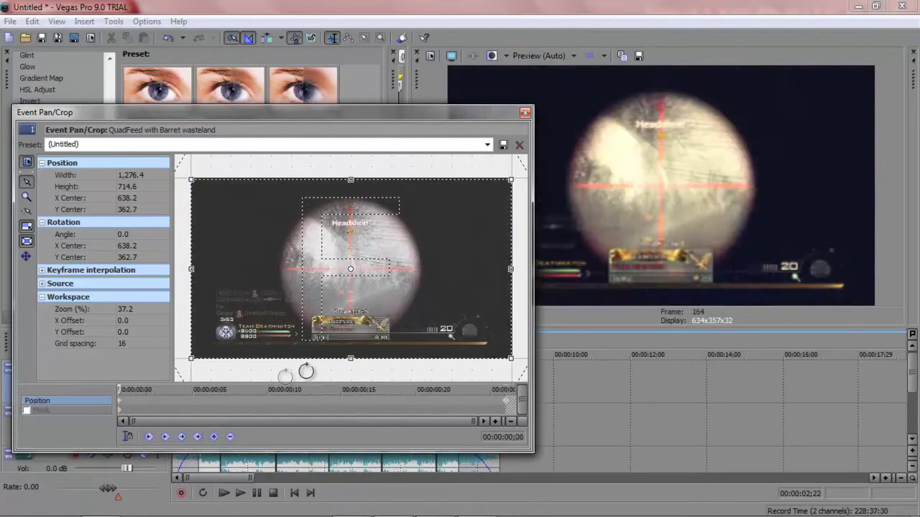
{"action": "left_click_drag", "start_coordinate": [352, 338], "coordinate": [352, 336]}
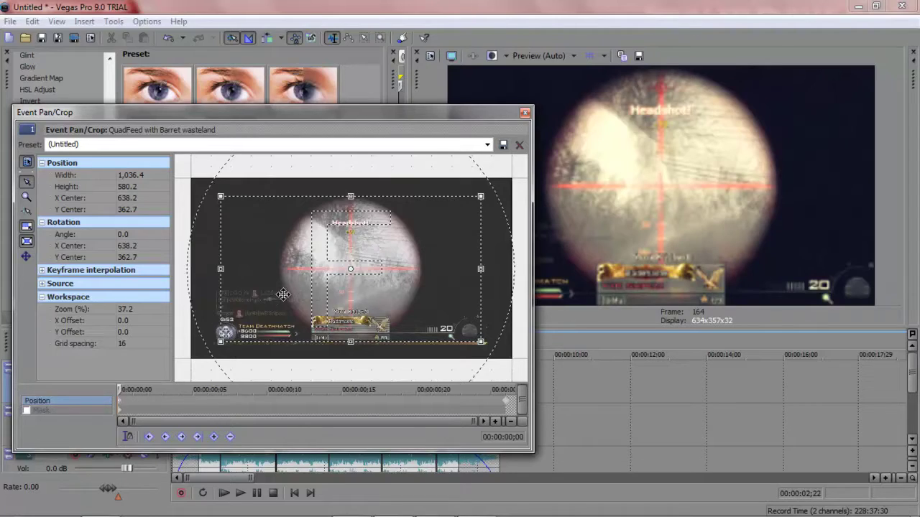
{"action": "left_click_drag", "start_coordinate": [326, 403], "coordinate": [438, 401]}
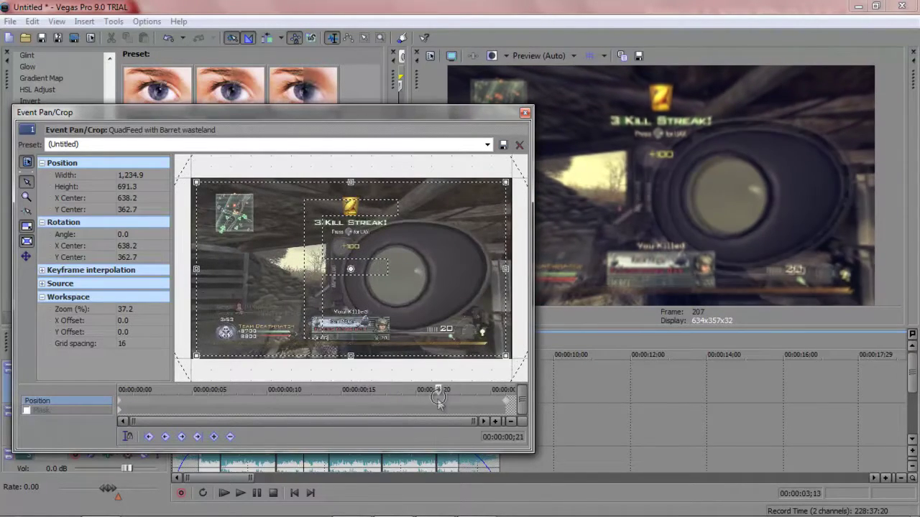
{"action": "left_click", "coordinate": [524, 112]}
Play the segment before the 00:00:03;18 split from its start to review the zoom-out
{"action": "left_click", "coordinate": [278, 386]}
{"action": "left_click", "coordinate": [241, 493]}
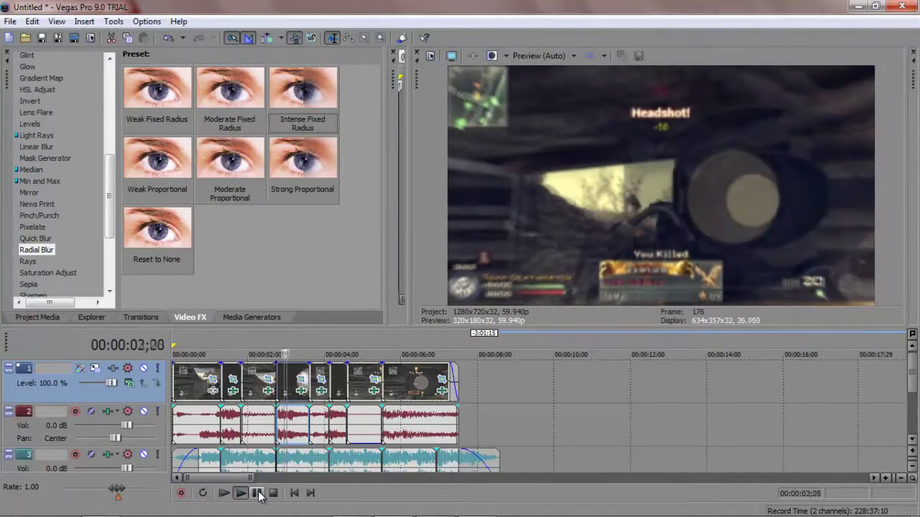
{"action": "left_click", "coordinate": [257, 493]}
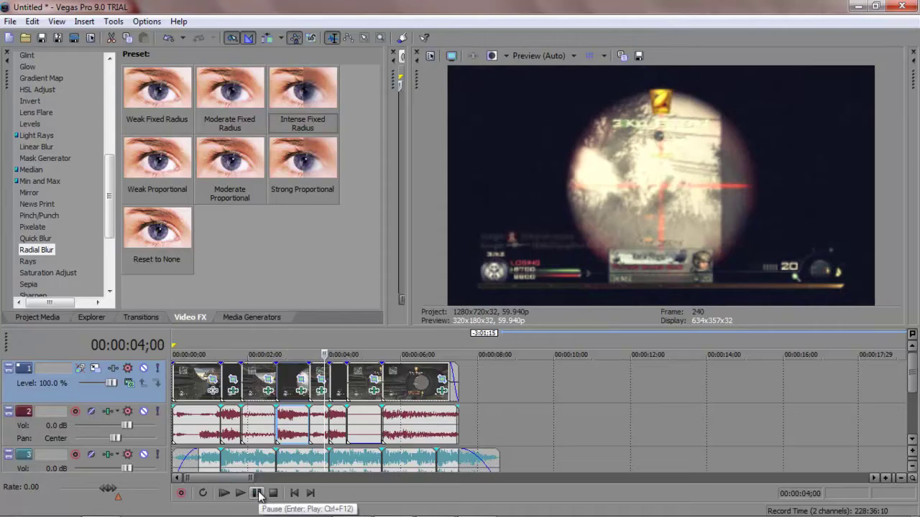
Return to the beginning of the video effects list
{"action": "left_click_drag", "start_coordinate": [112, 194], "coordinate": [120, 89]}
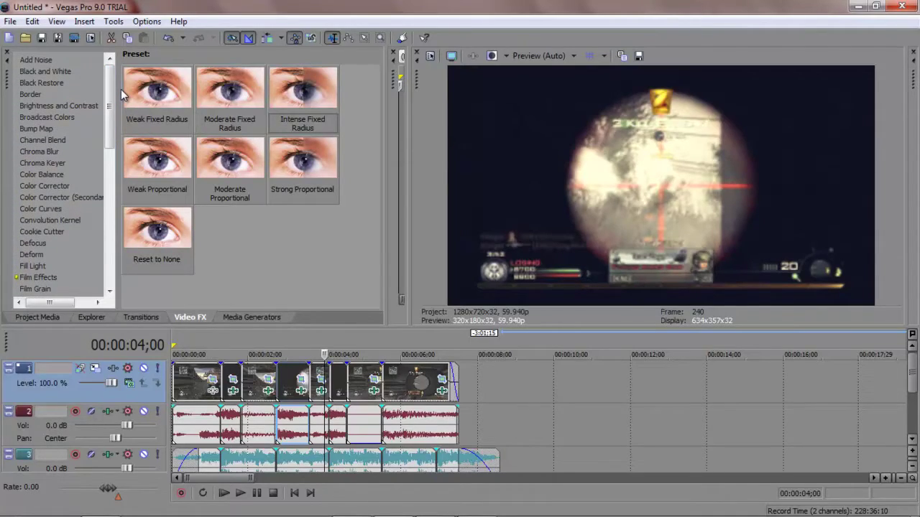